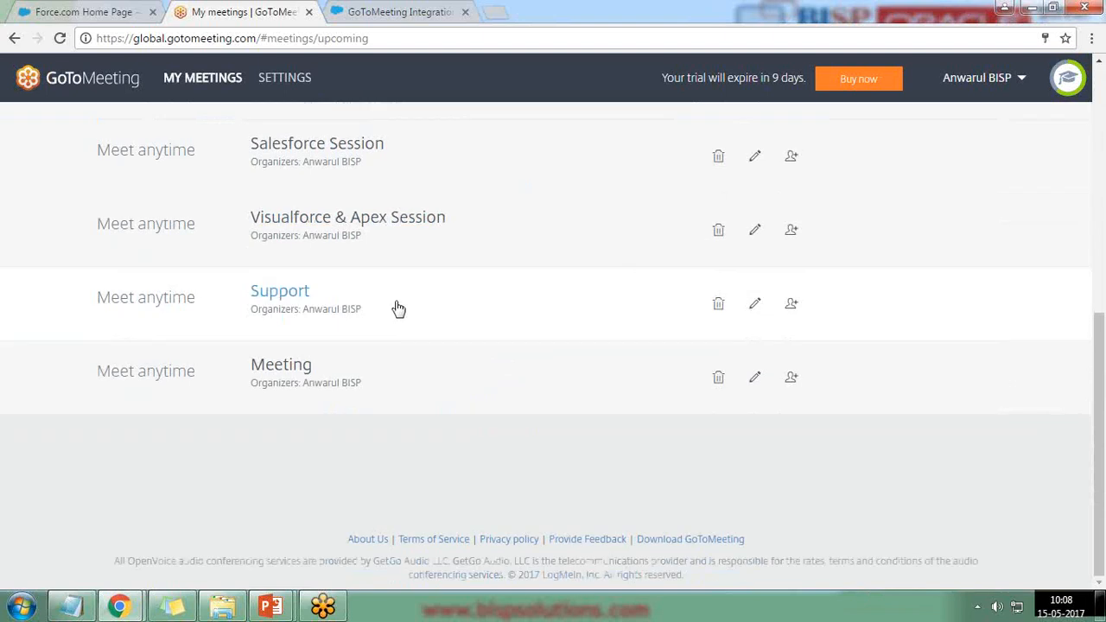
# Step: Move the My meetings tab after the integration tab and switch to the Force.com Home Page tab
pyautogui.scroll(5, 438, 371)
pyautogui.scroll(-4, 438, 371)
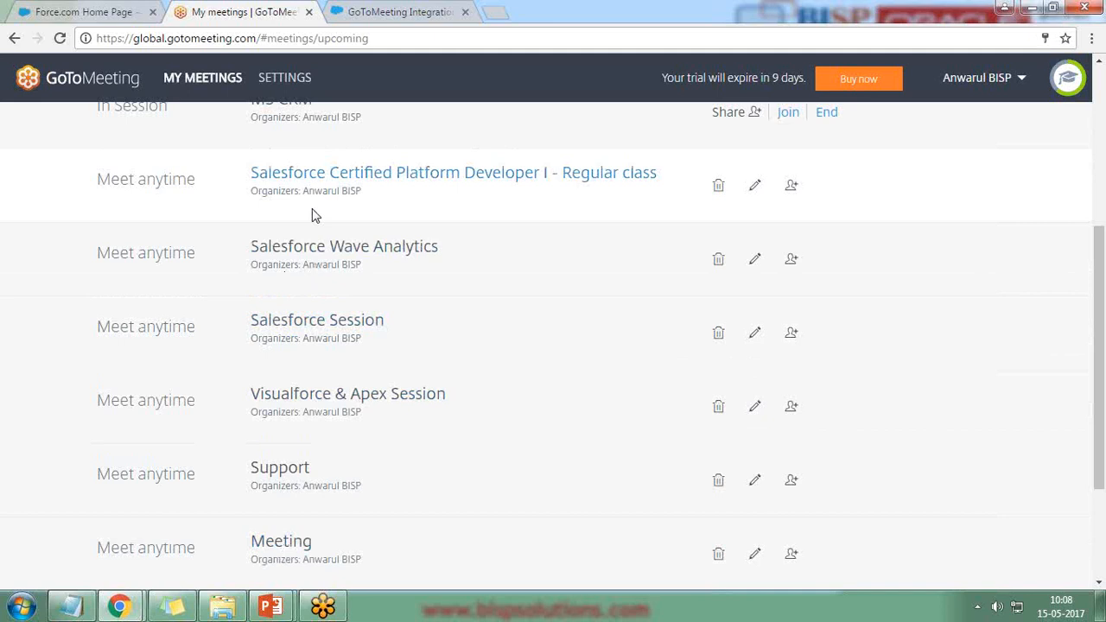
pyautogui.moveTo(226, 7); pyautogui.dragTo(383, 4)
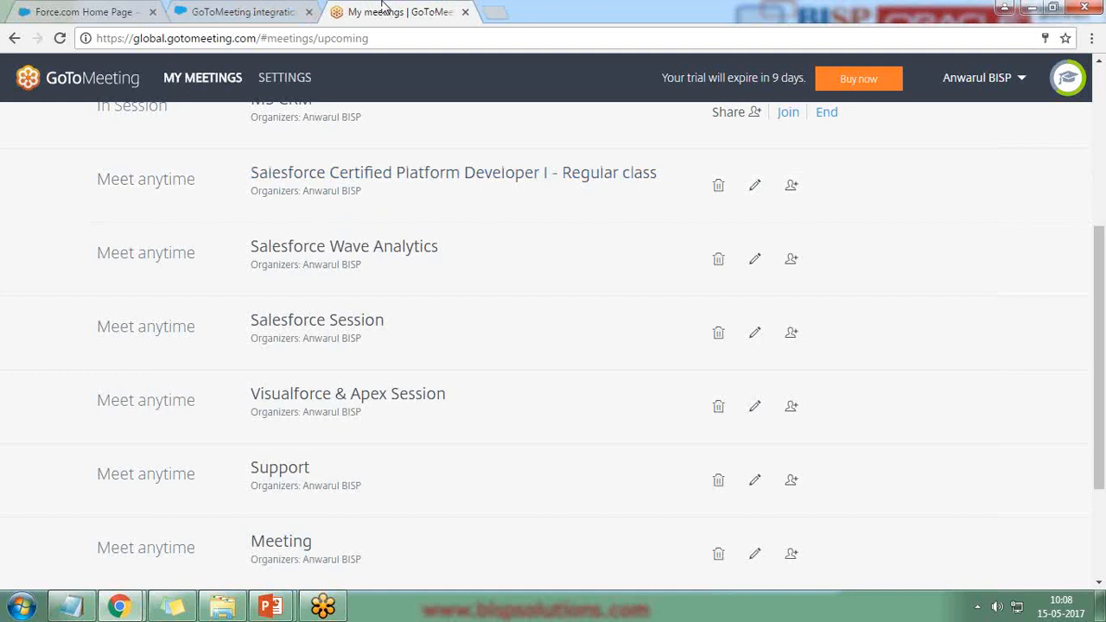
pyautogui.click(78, 7)
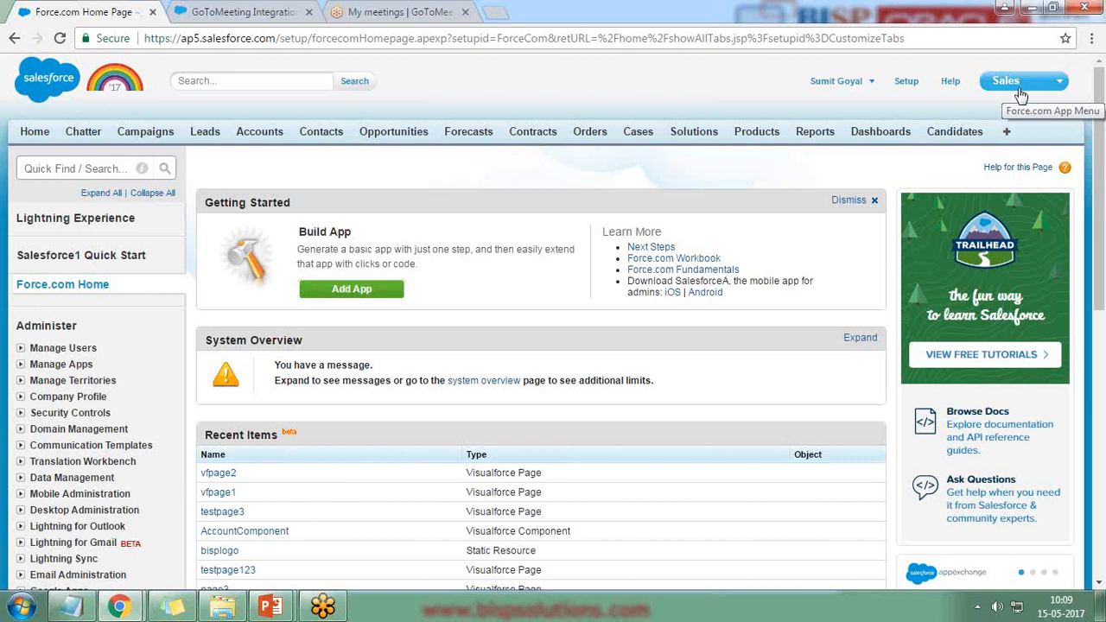
# Step: Open the GoToMeeting Integration AppExchange listing and scroll through its overview
pyautogui.click(255, 10)
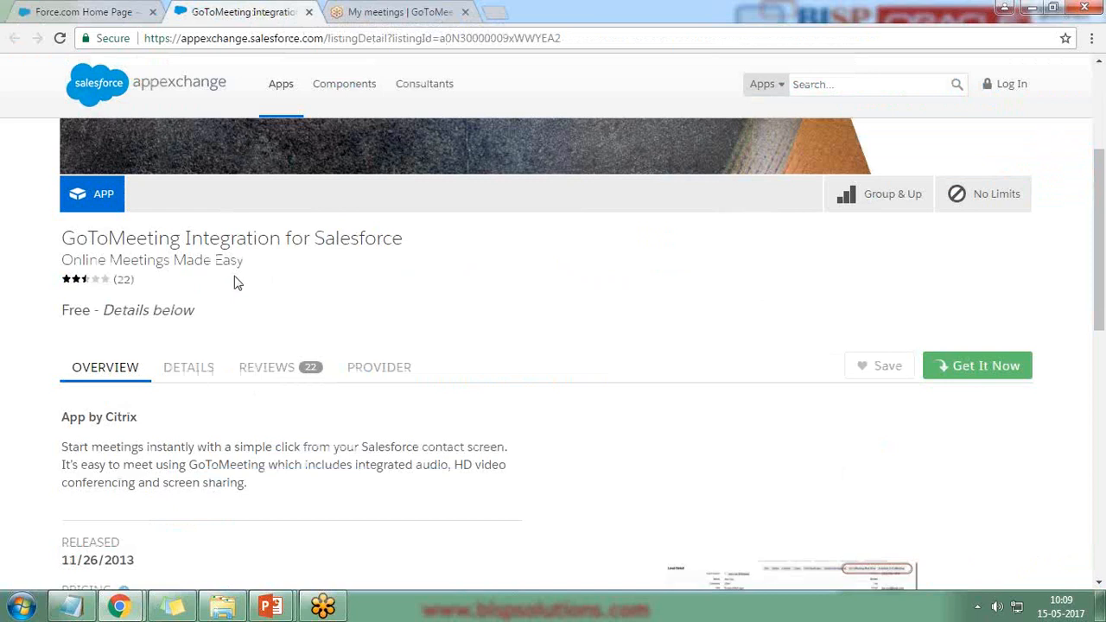
pyautogui.scroll(3, 237, 278)
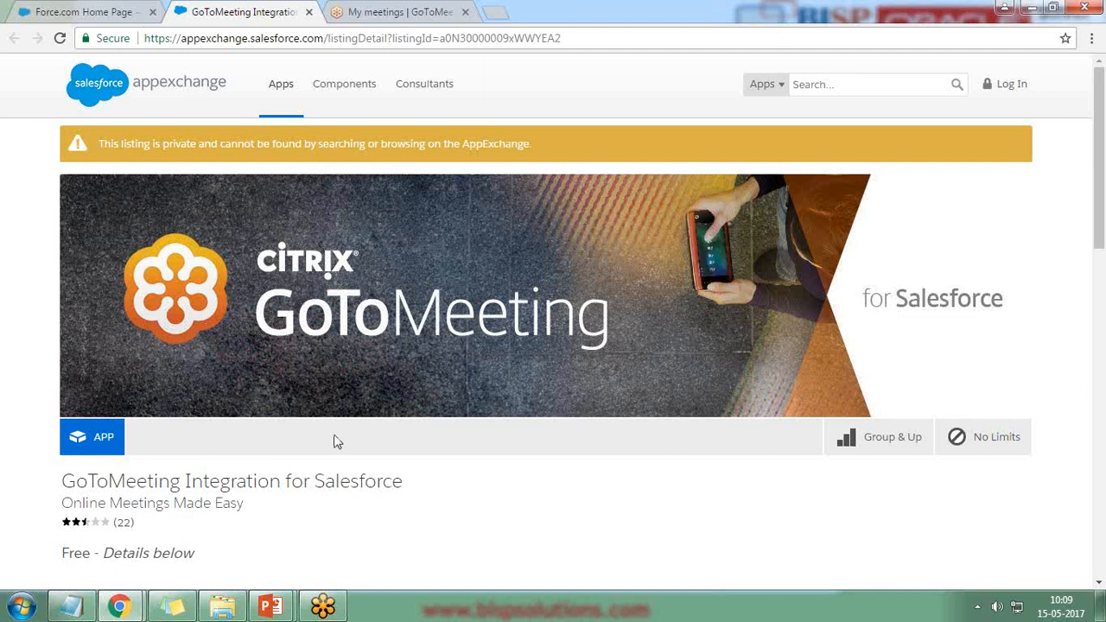
pyautogui.scroll(-2, 336, 442)
pyautogui.scroll(-4, 448, 447)
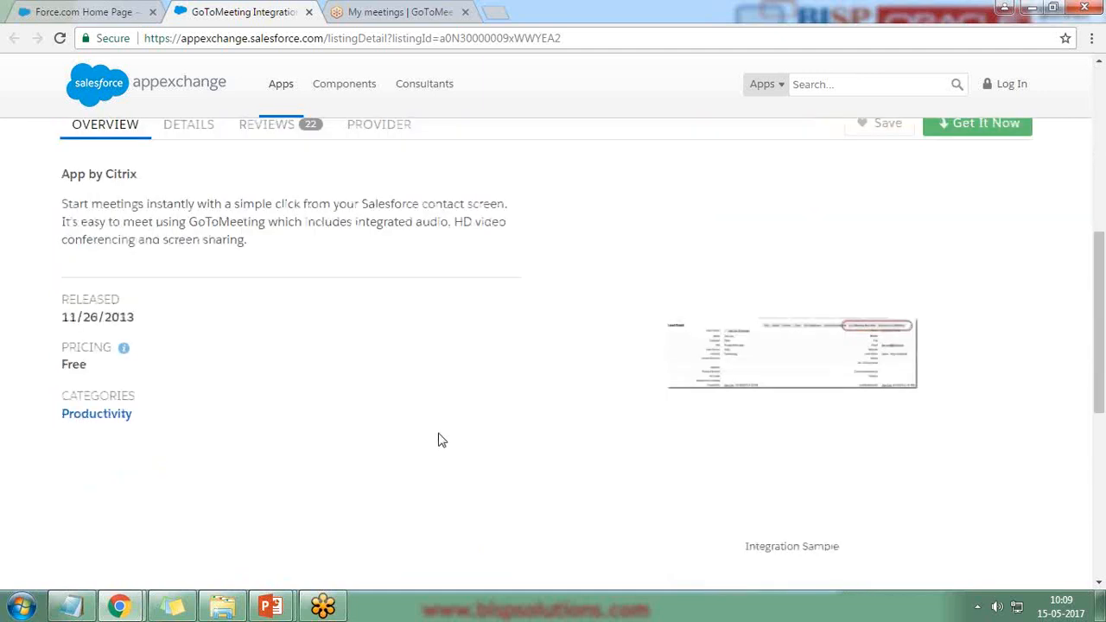
# Step: Show the listing's Details section and highlight parts of the description and technical details
pyautogui.click(183, 127)
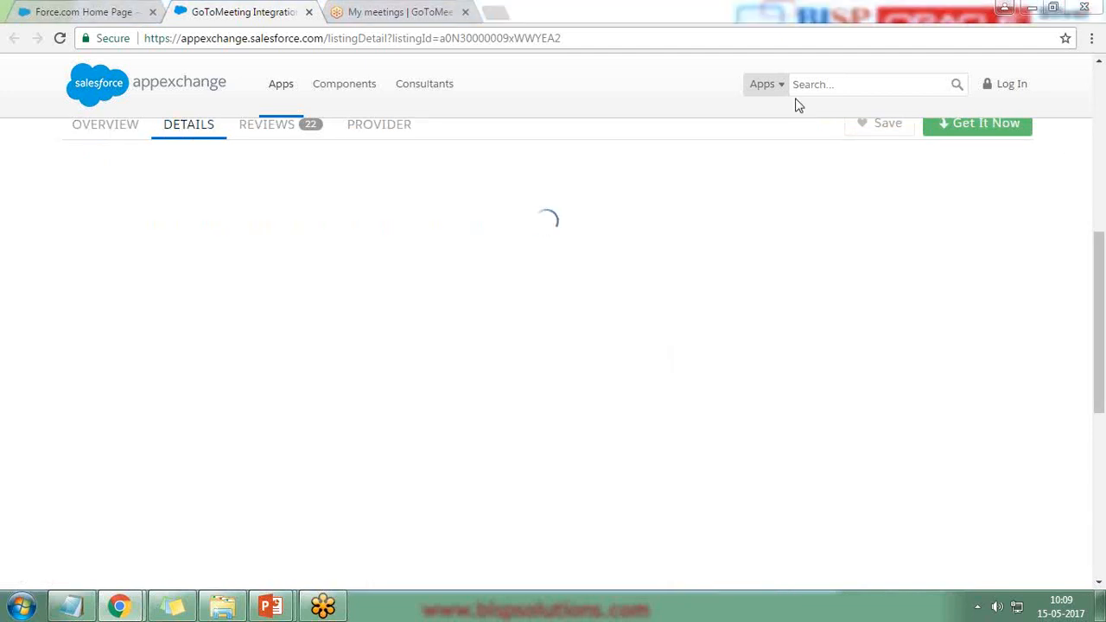
pyautogui.scroll(3, 327, 285)
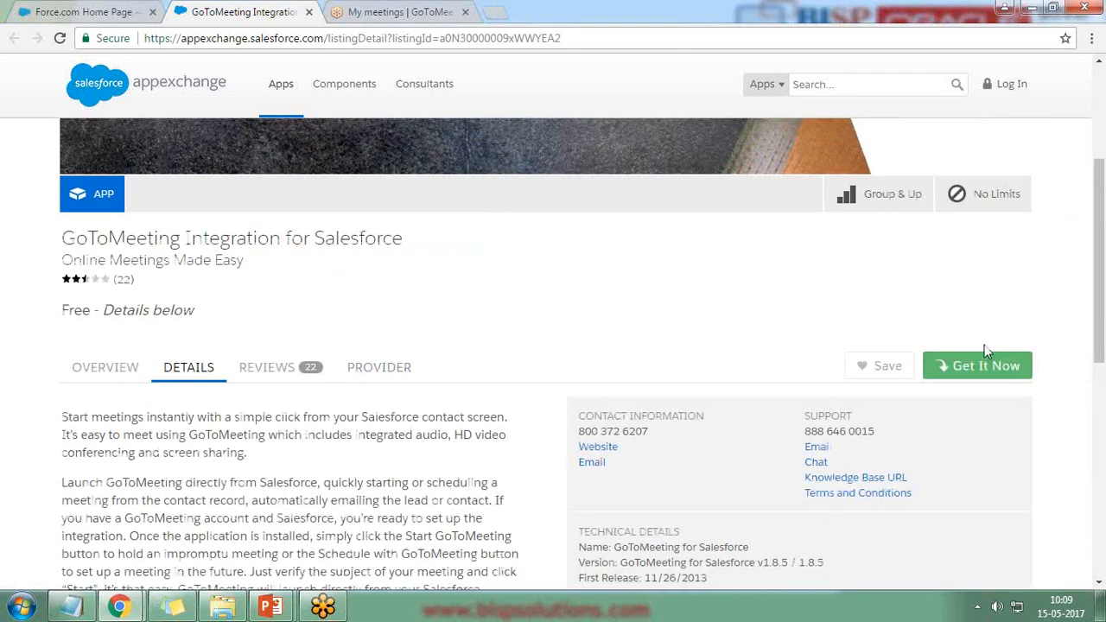
pyautogui.scroll(-2, 309, 380)
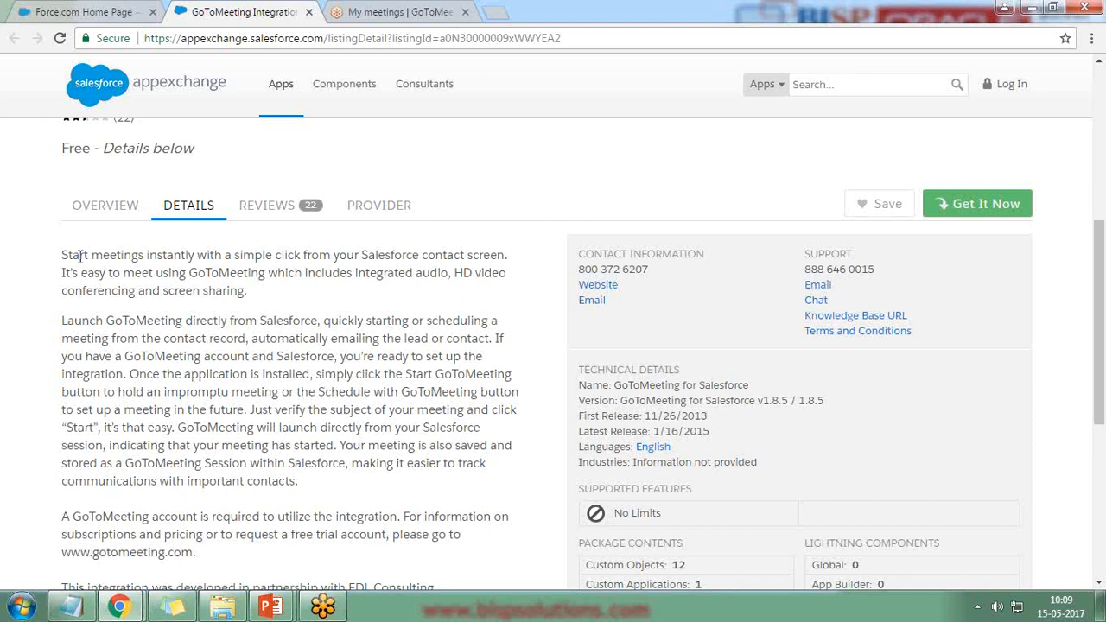
pyautogui.moveTo(67, 255); pyautogui.dragTo(207, 255)
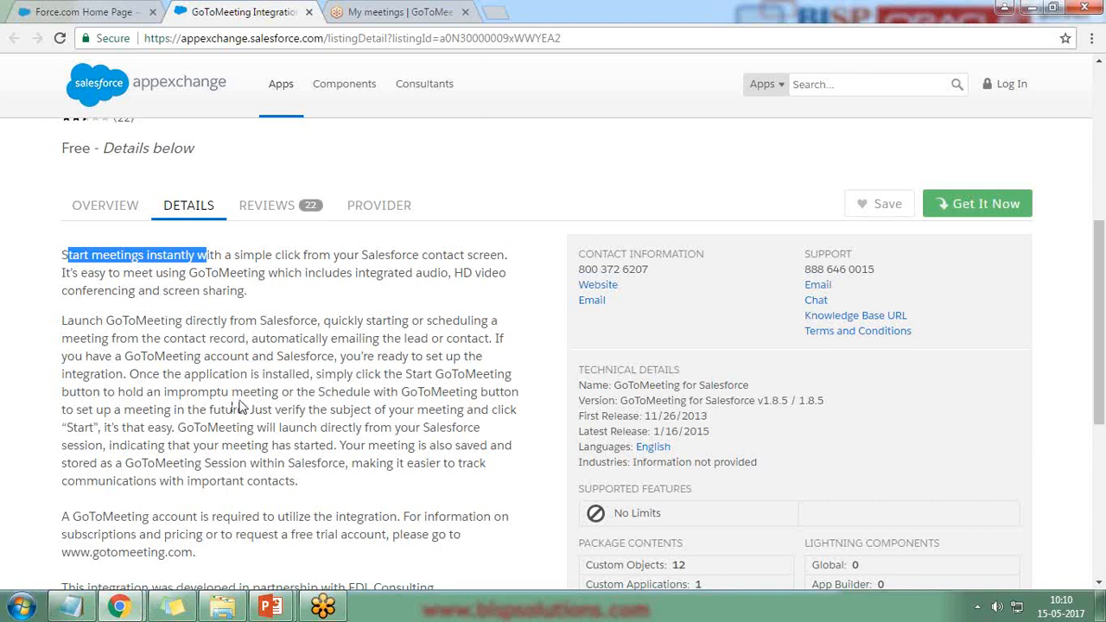
pyautogui.scroll(-3, 242, 406)
pyautogui.moveTo(62, 273); pyautogui.dragTo(302, 292)
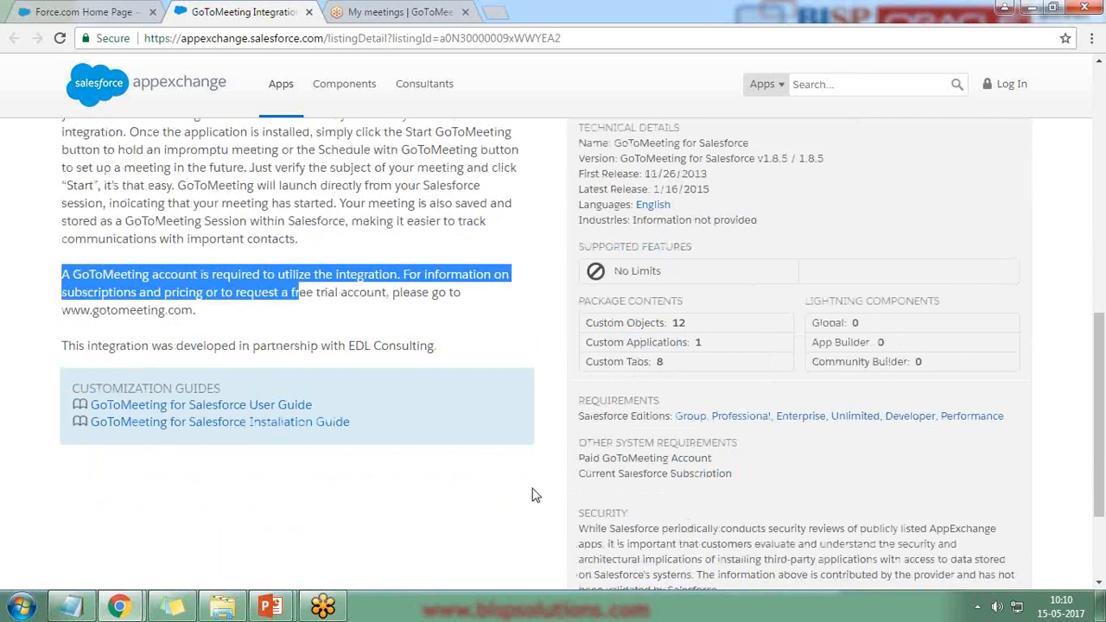
pyautogui.scroll(5, 531, 495)
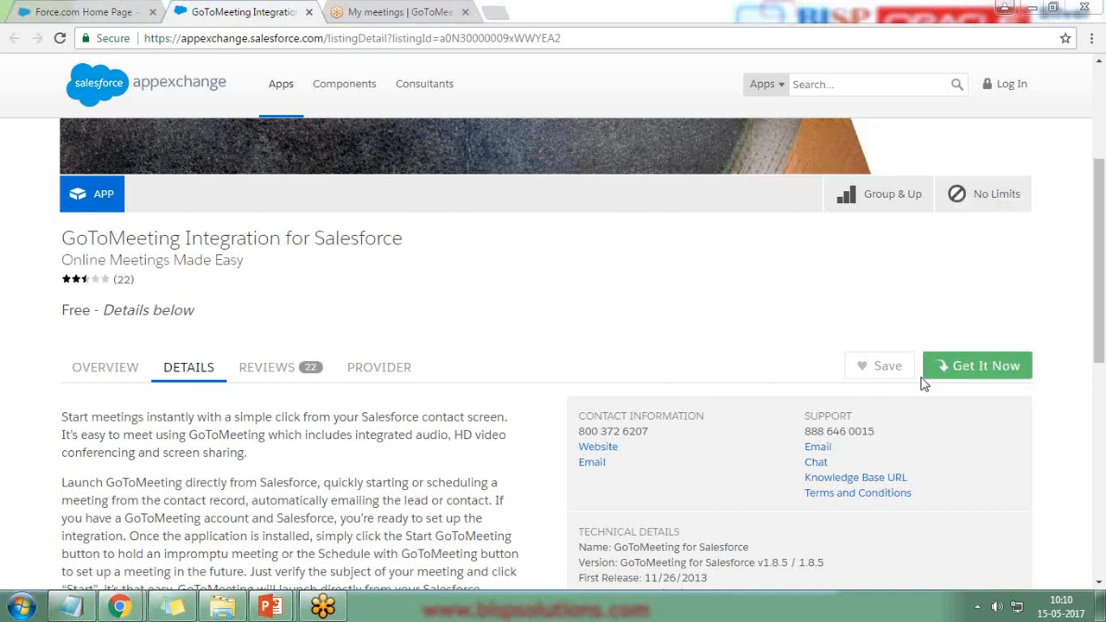
pyautogui.hotkey('ctrl', '2')
pyautogui.moveTo(887, 325)
pyautogui.mouseDown()
pyautogui.moveTo(1009, 375)
pyautogui.moveTo(1044, 342)
pyautogui.moveTo(904, 341)
pyautogui.mouseUp()
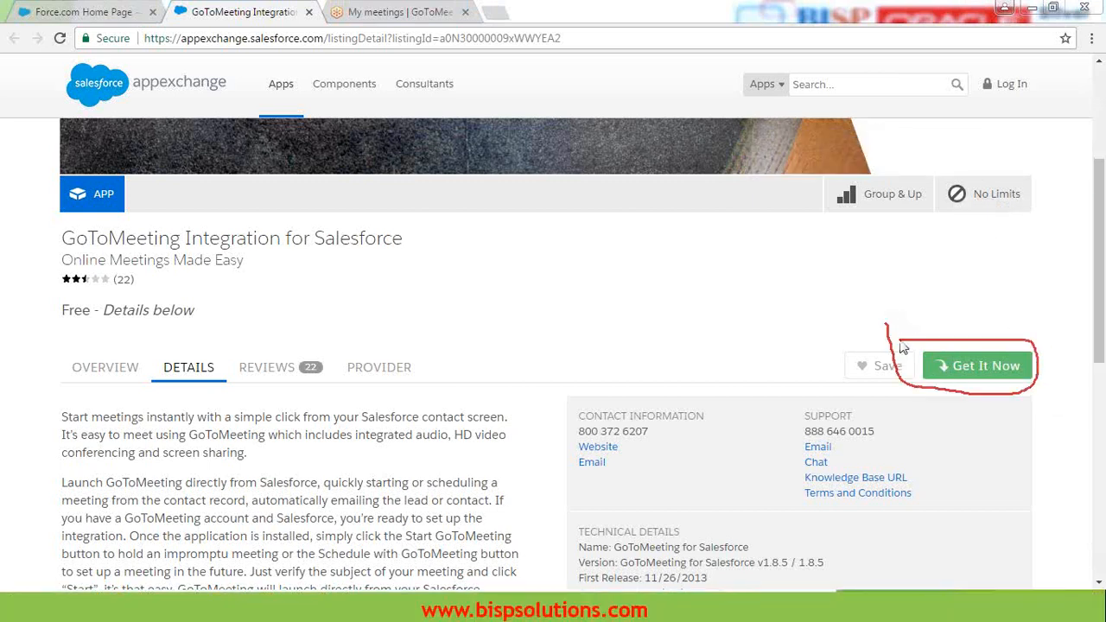
# Step: Choose Get It Now for the GoToMeeting integration and log in to AppExchange with Salesforce credentials
pyautogui.click(962, 366)
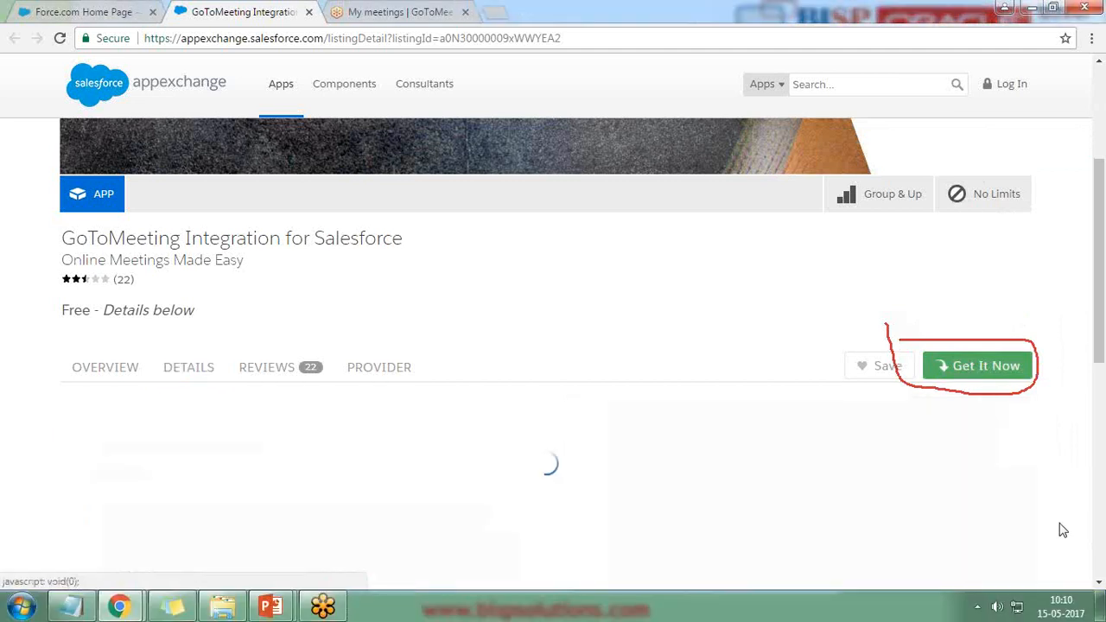
pyautogui.press('Escape')
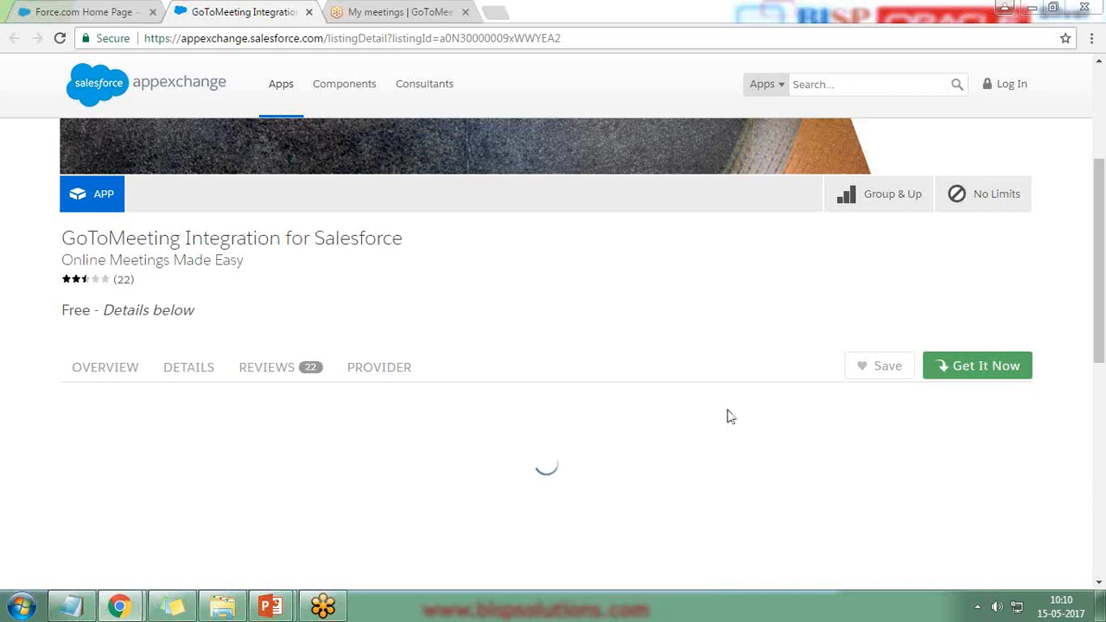
pyautogui.moveTo(61, 259); pyautogui.dragTo(137, 280)
pyautogui.scroll(-2, 250, 409)
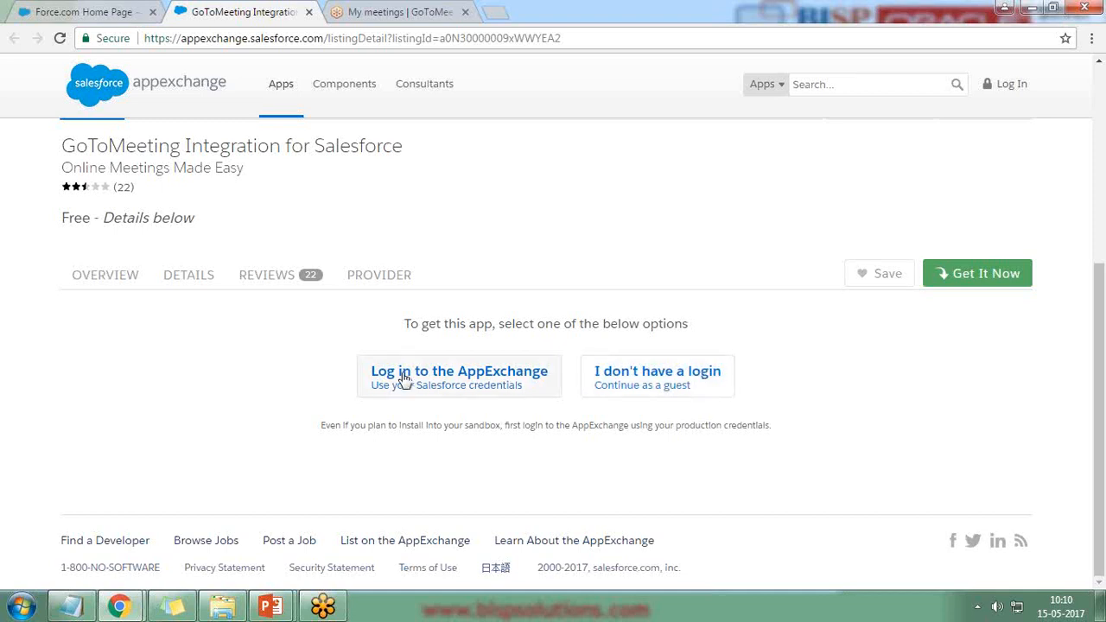
pyautogui.click(451, 378)
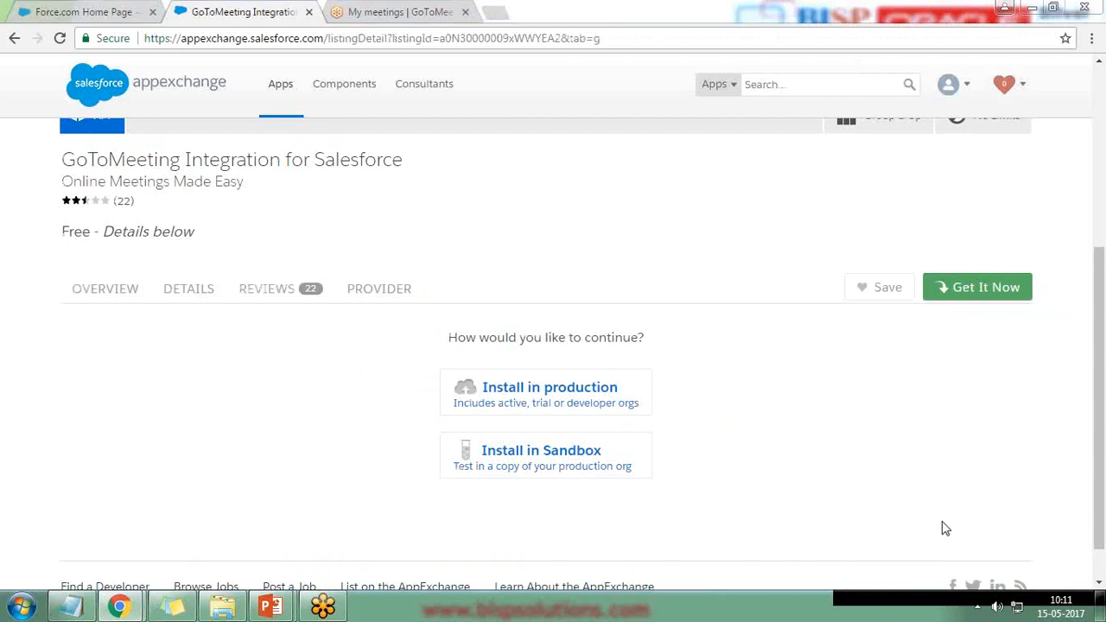
# Step: Pick Install in production, review the user and Does Not Expire duration, accept the terms and confirm
pyautogui.click(552, 398)
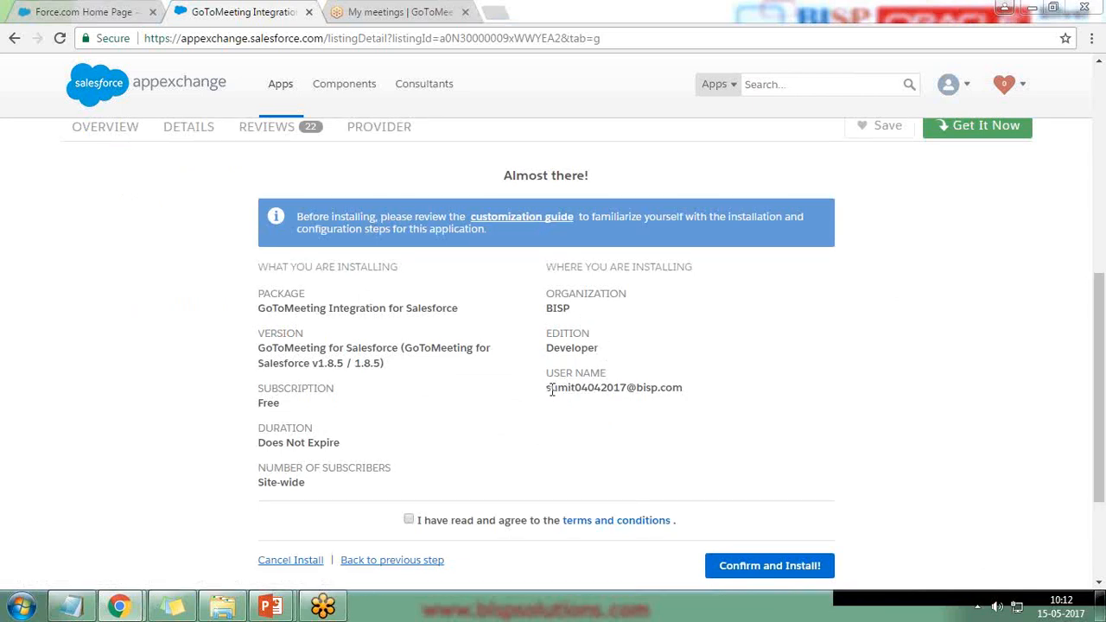
pyautogui.moveTo(547, 388); pyautogui.dragTo(692, 394)
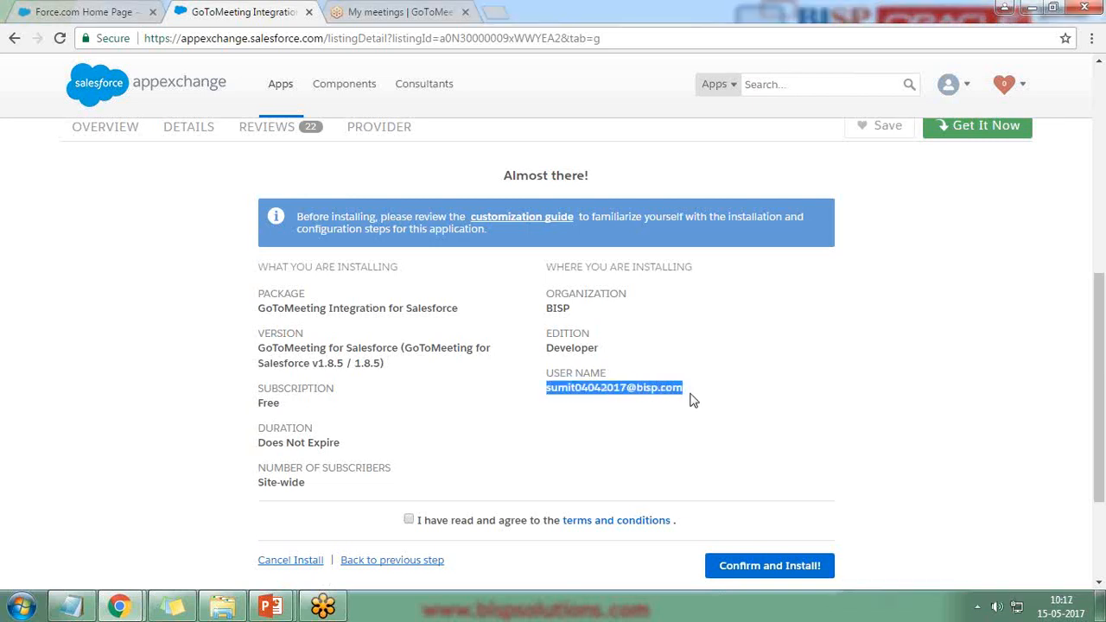
pyautogui.moveTo(259, 442); pyautogui.dragTo(343, 442)
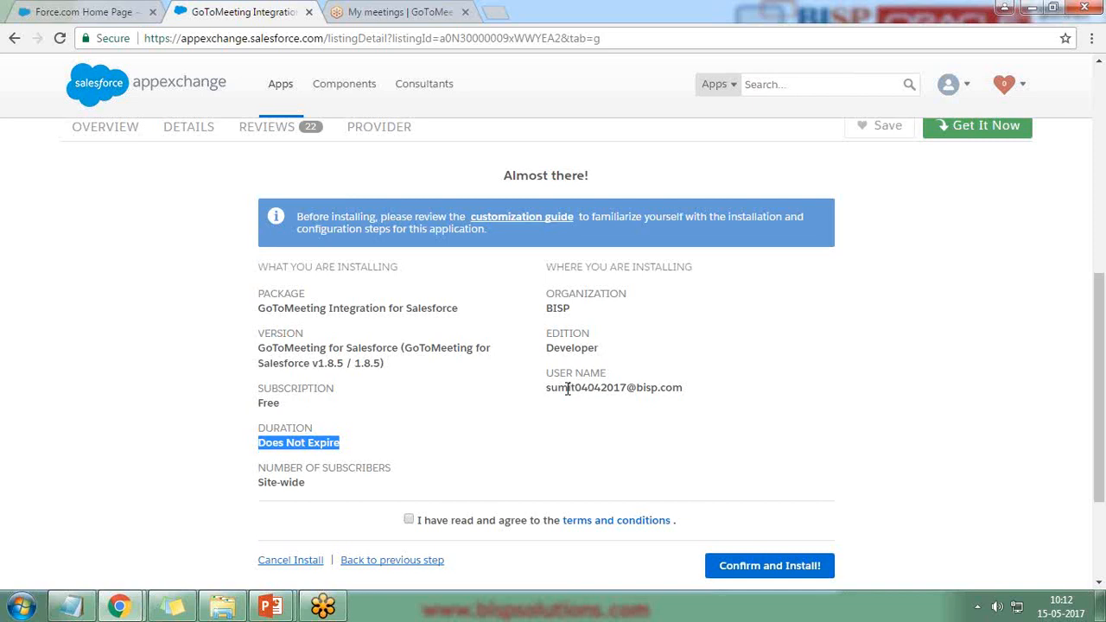
pyautogui.click(409, 519)
pyautogui.click(757, 570)
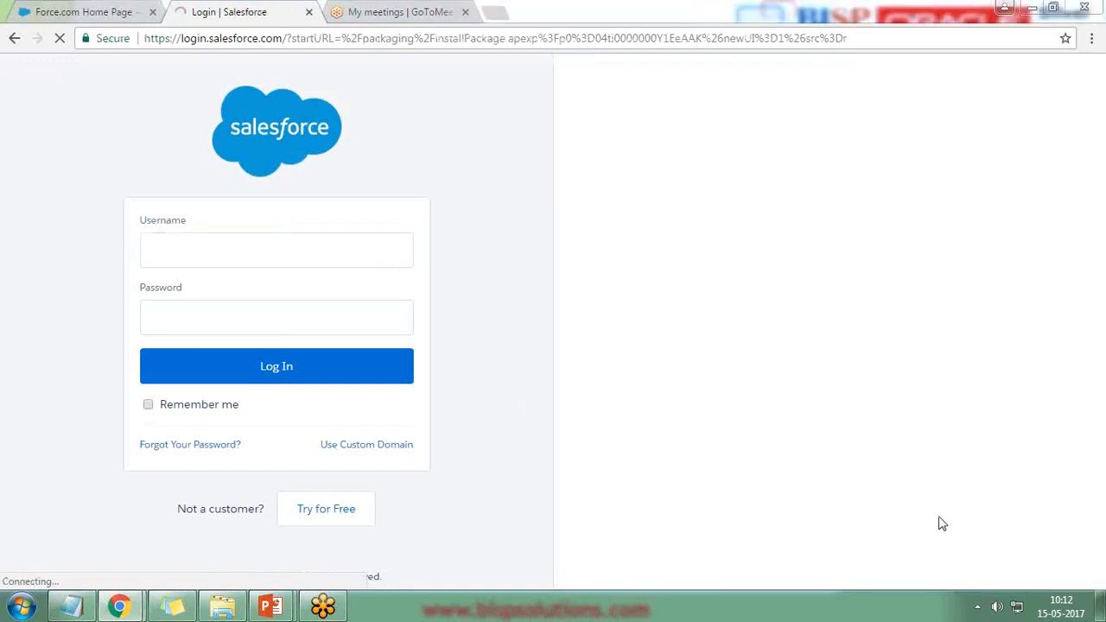
# Step: Log in with the Salesforce username and password, then close the old Force.com Home Page tab
pyautogui.click(196, 250)
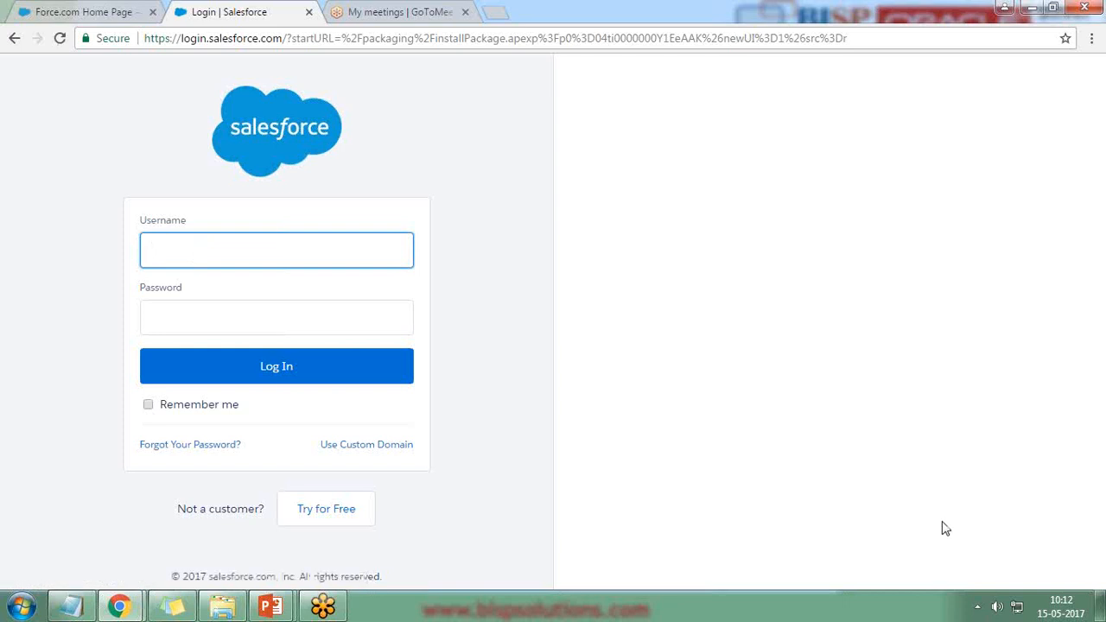
pyautogui.click(202, 311)
pyautogui.write('•••')
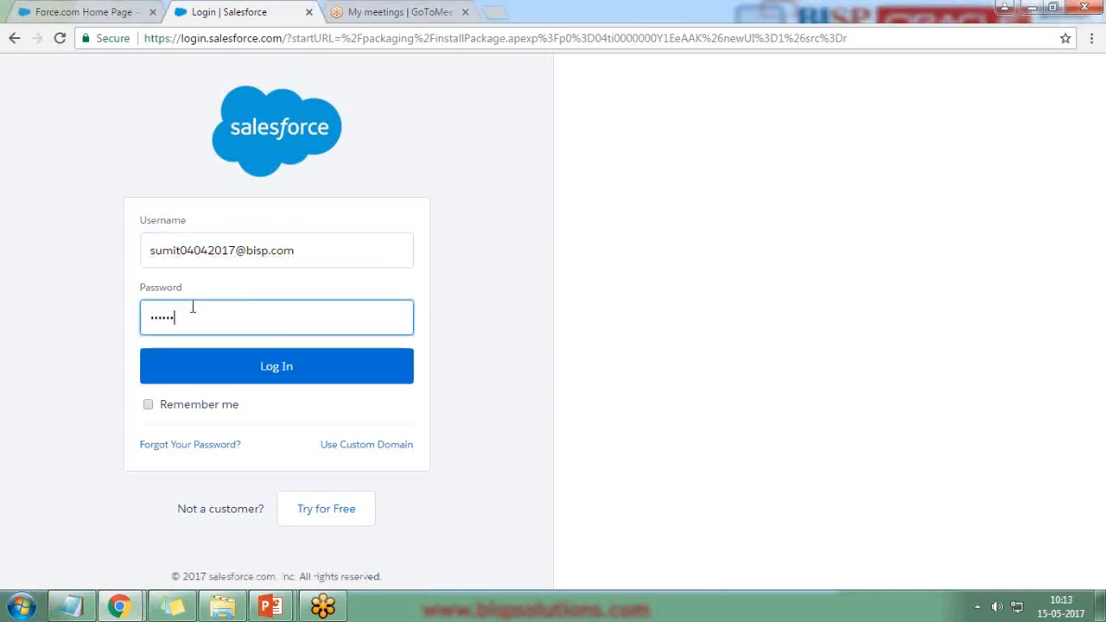
pyautogui.press('Return')
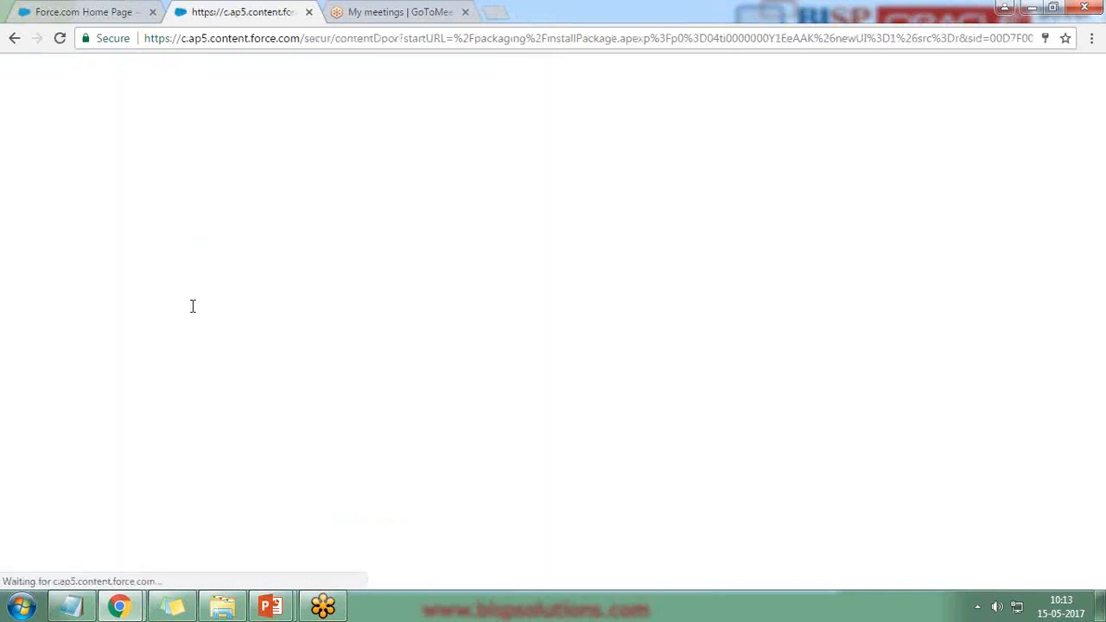
pyautogui.click(152, 13)
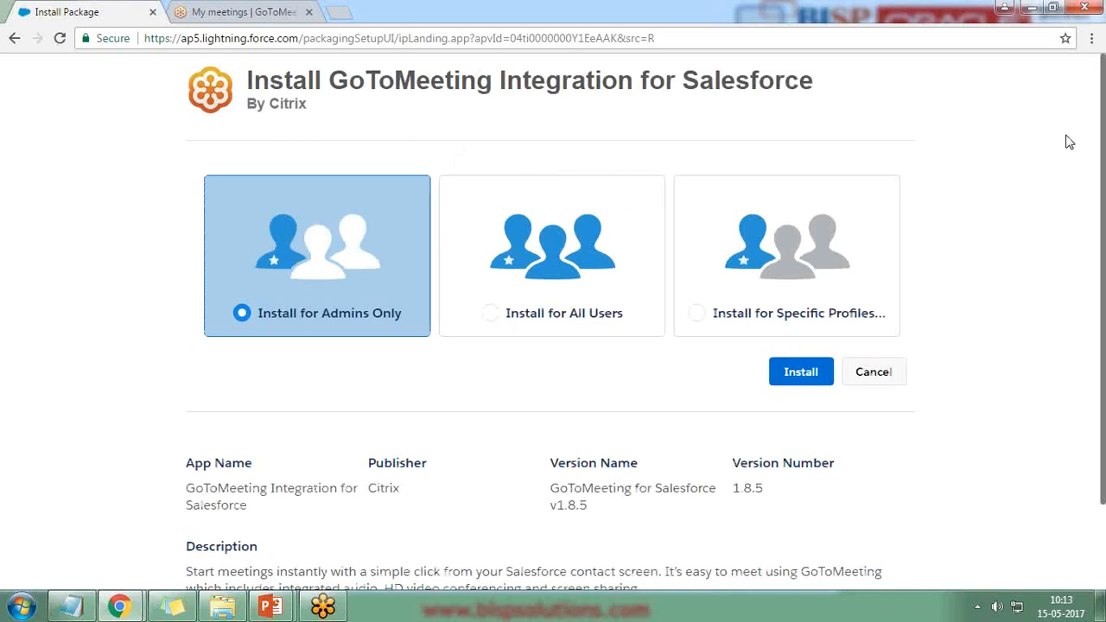
# Step: Install GoToMeeting Integration 1.8.5 for all users, granting access to the listed third-party websites
pyautogui.click(548, 273)
pyautogui.click(800, 377)
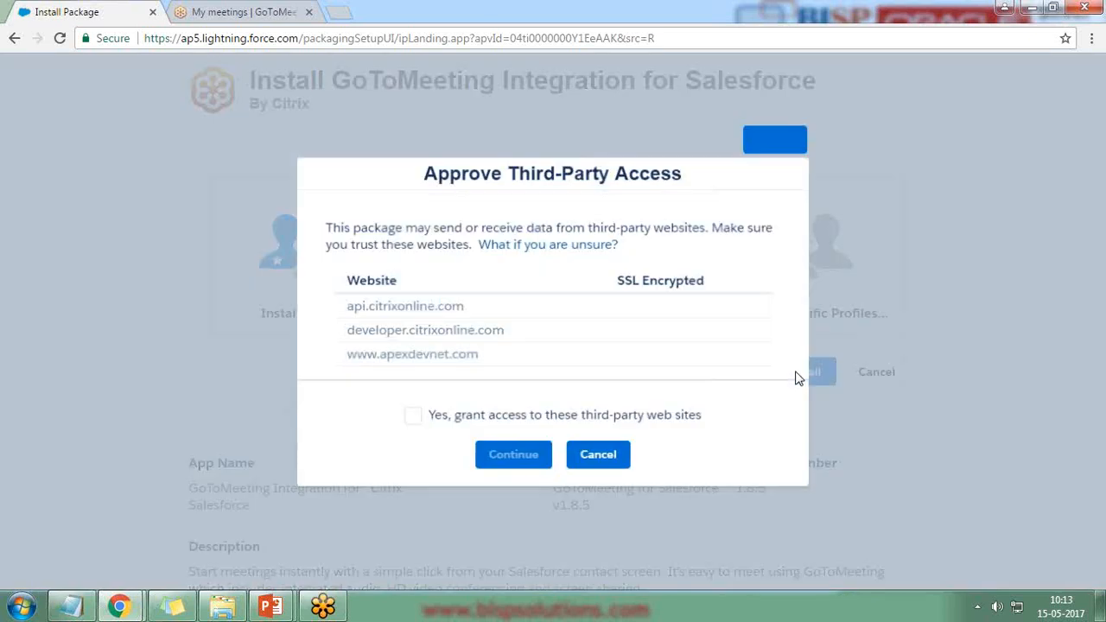
pyautogui.click(411, 418)
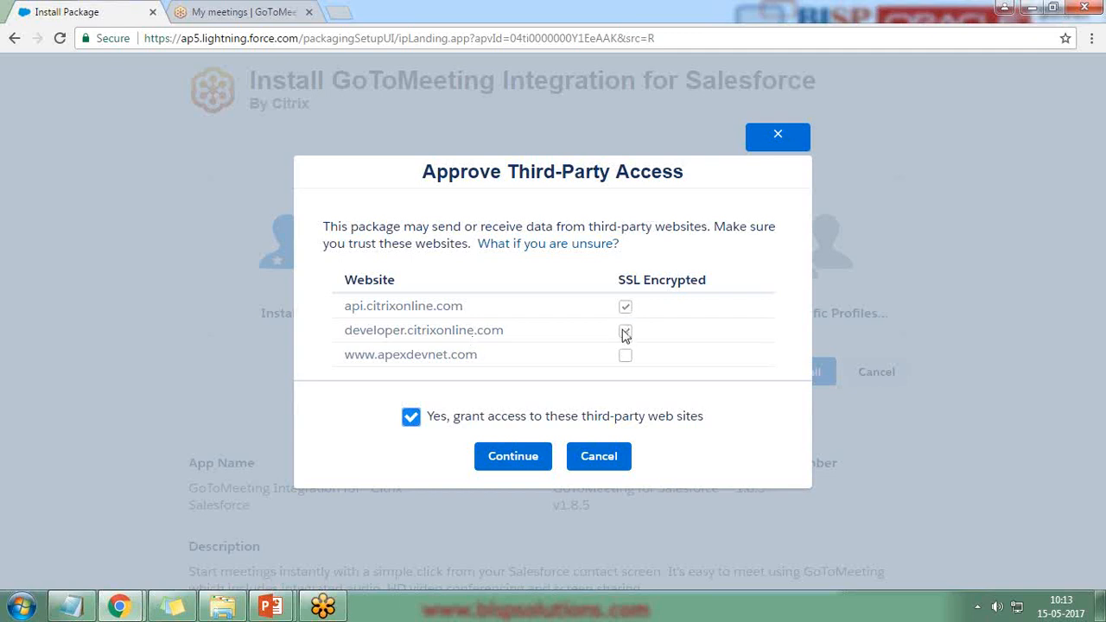
pyautogui.click(513, 456)
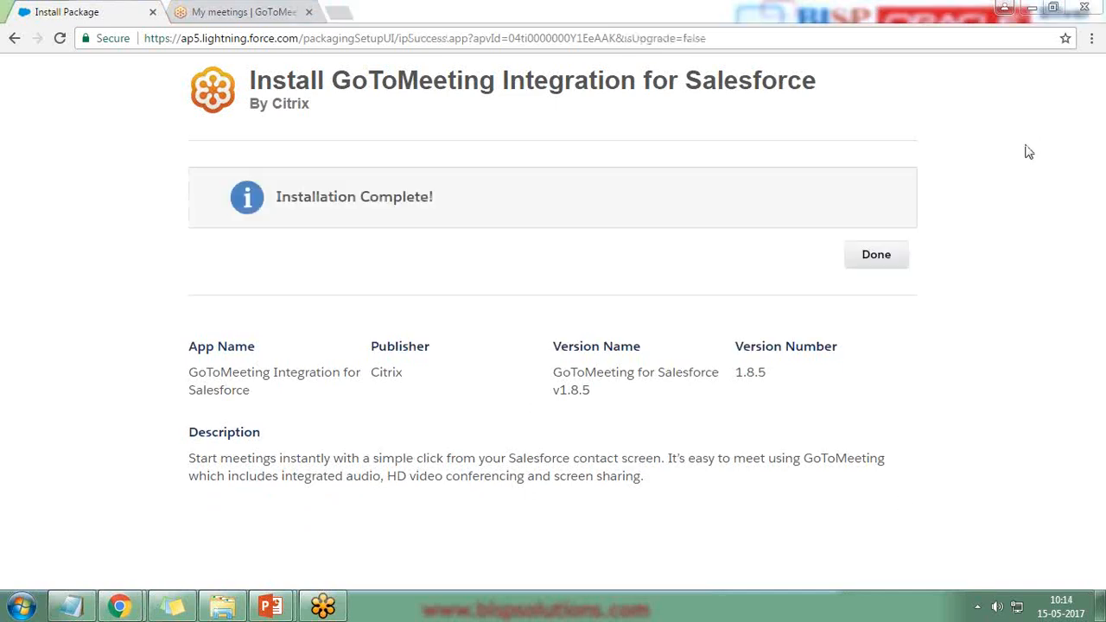
pyautogui.click(880, 258)
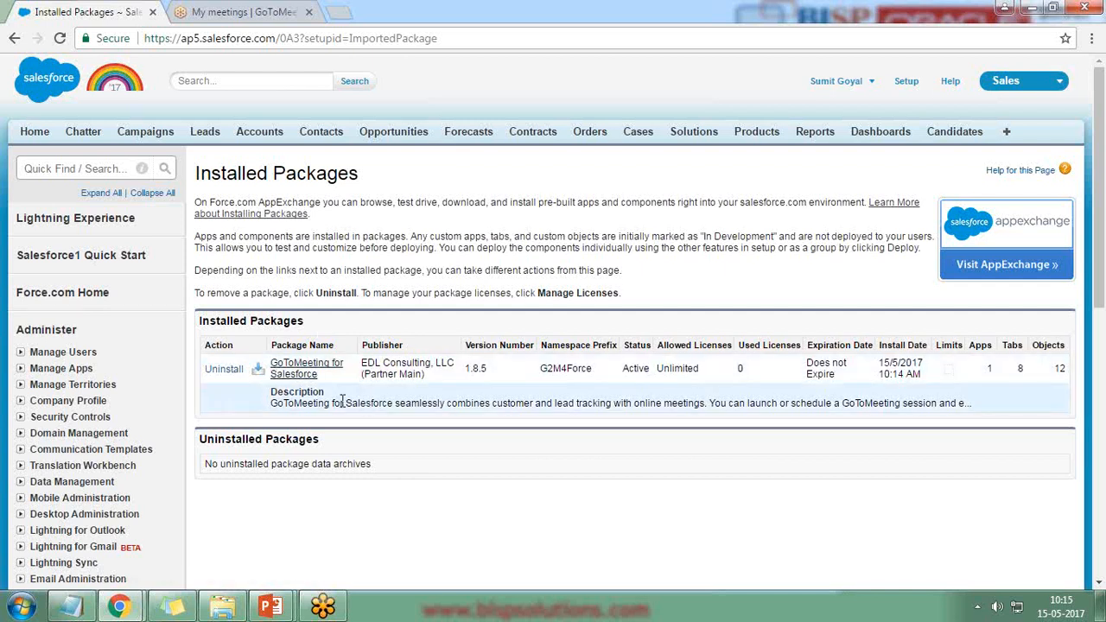
pyautogui.doubleClick(625, 372)
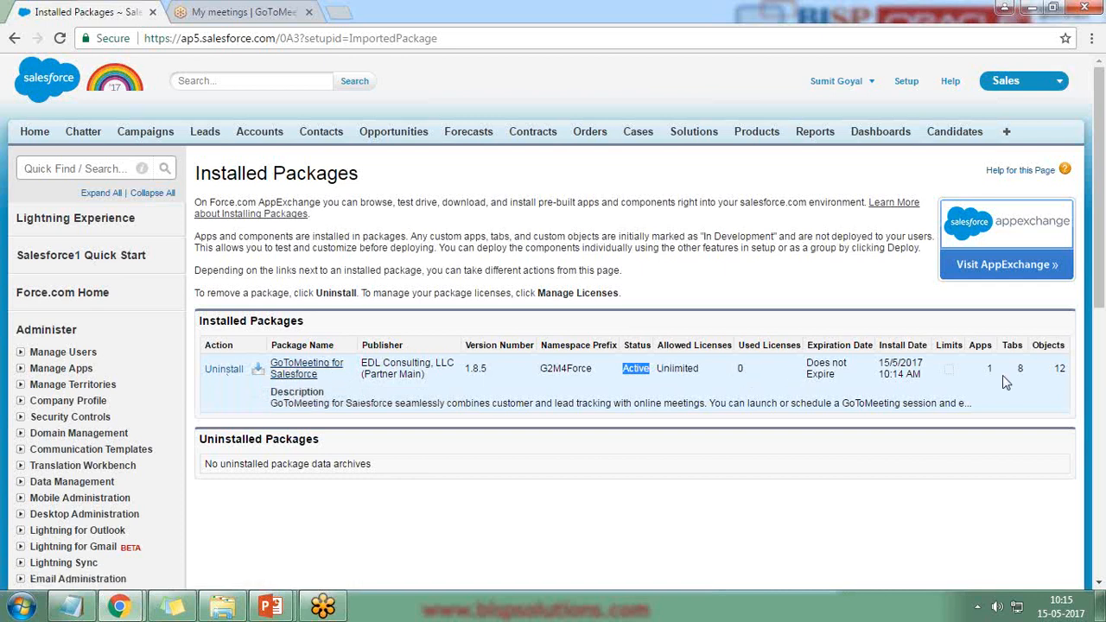
pyautogui.click(1091, 235)
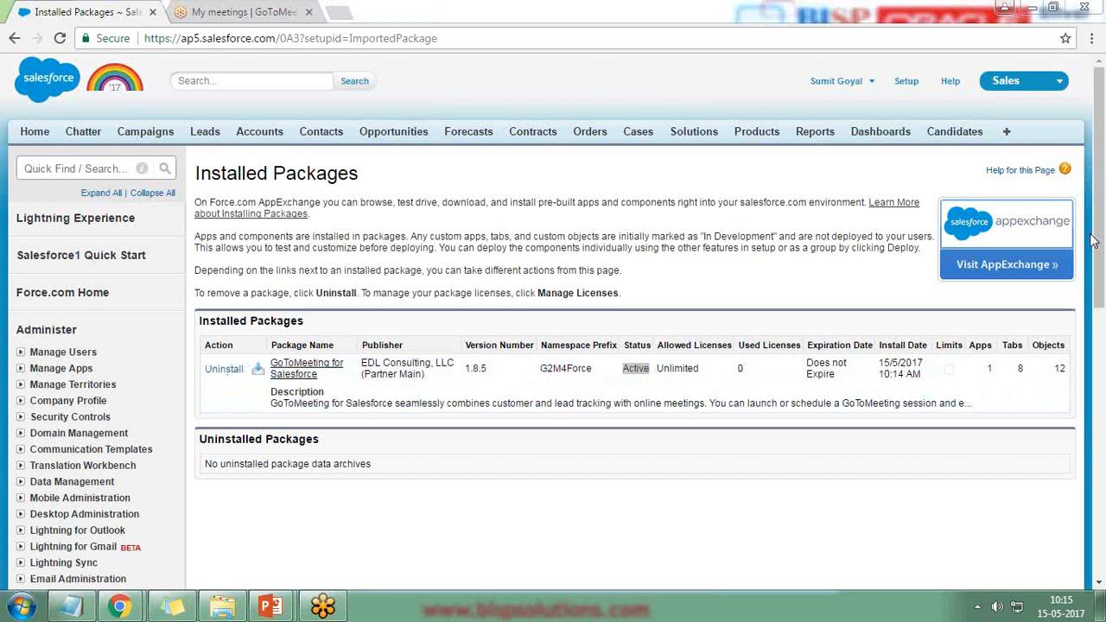
pyautogui.click(433, 504)
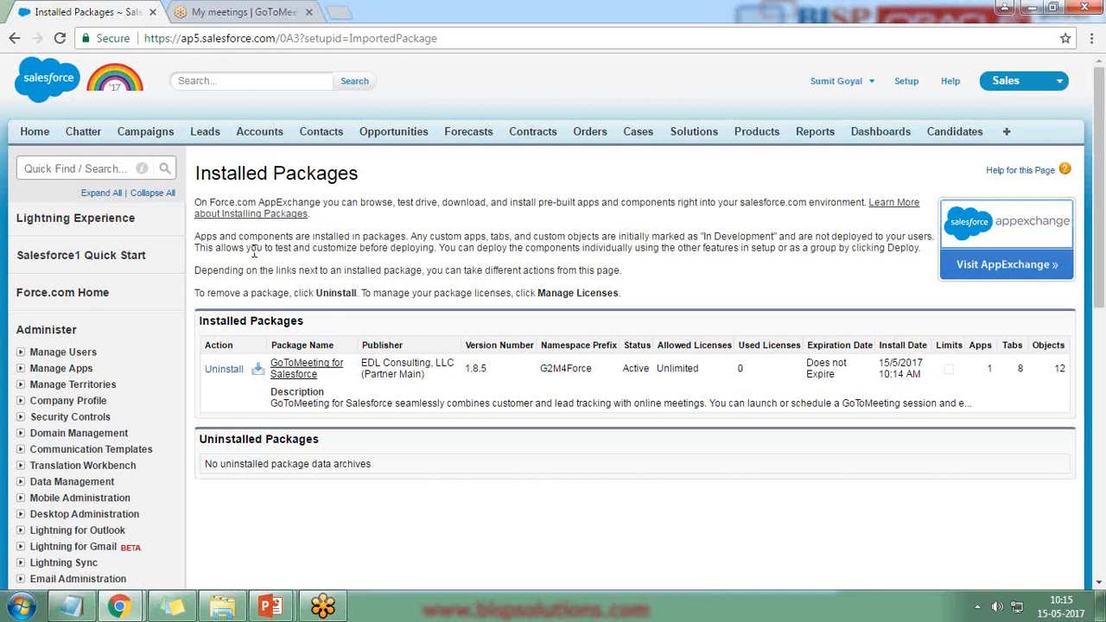
# Step: Go to the All Tabs overview and open Customize My Tabs for the Sales app
pyautogui.click(1007, 133)
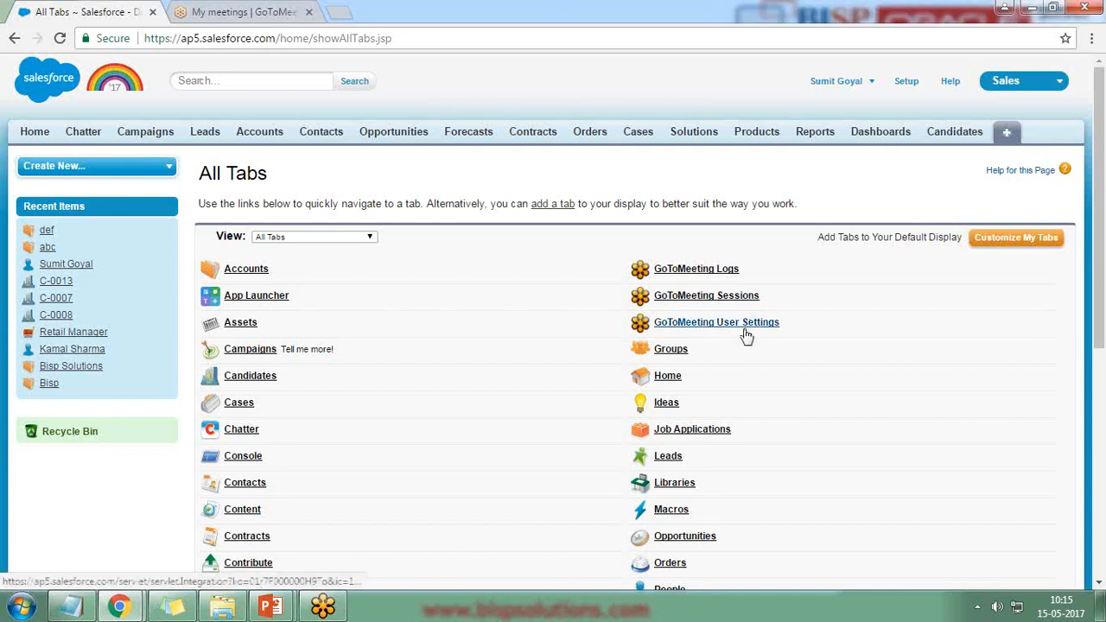
pyautogui.click(1004, 246)
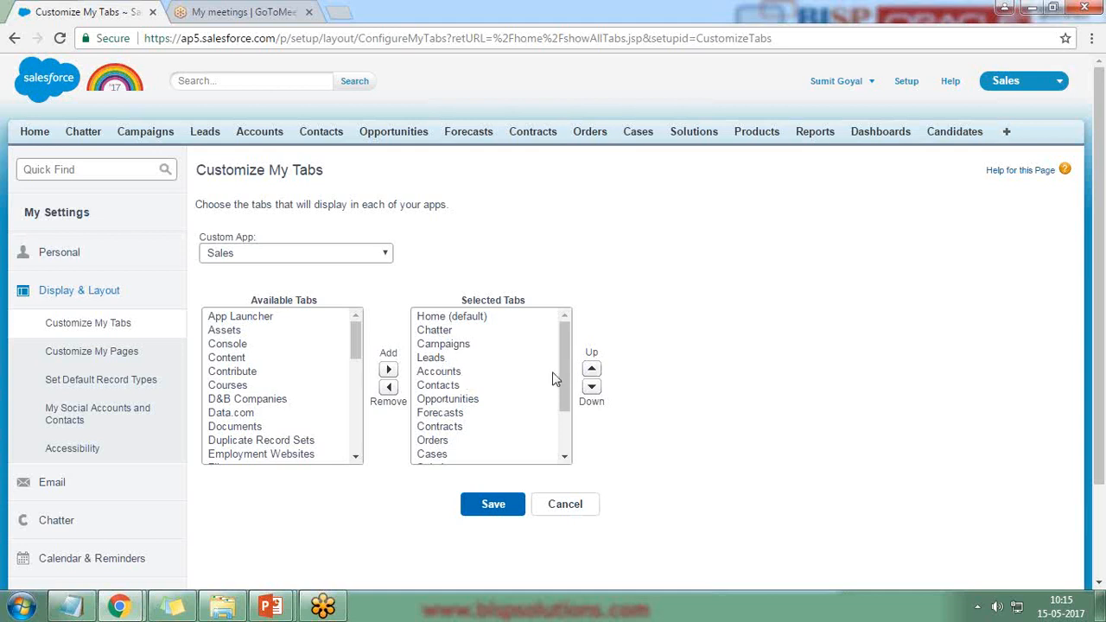
pyautogui.scroll(-2, 557, 389)
# Step: Remove Orders, Cases, Solutions, Products, Reports and Dashboards from the Sales app's selected tabs
pyautogui.click(443, 439)
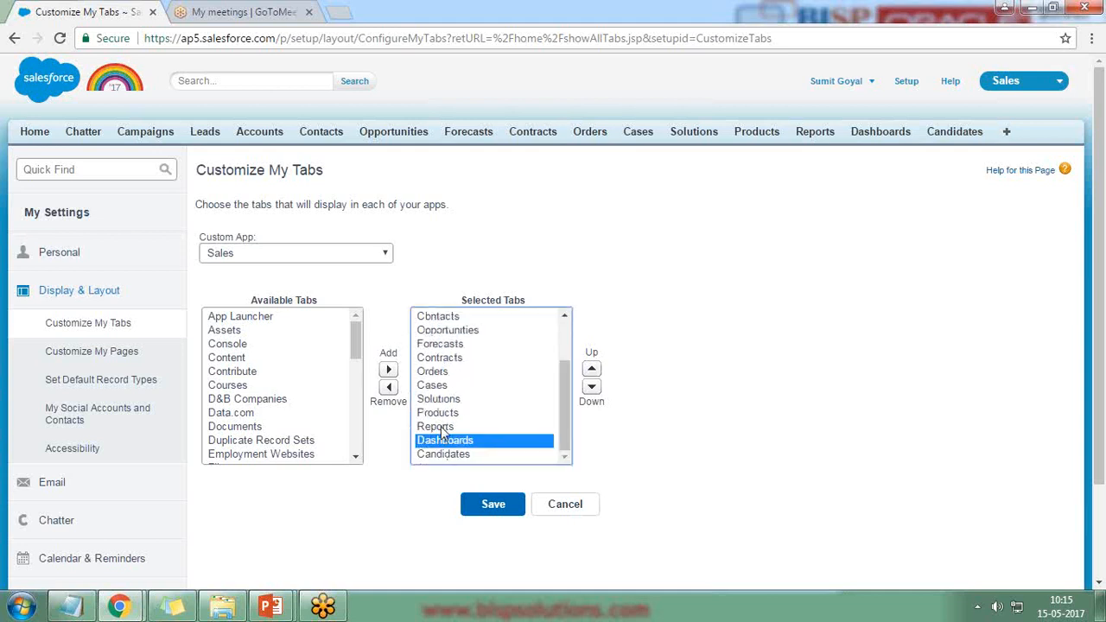
pyautogui.click(437, 427)
pyautogui.keyDown('ctrl'); pyautogui.click(443, 441); pyautogui.keyUp('ctrl')
pyautogui.keyDown('ctrl'); pyautogui.click(440, 413); pyautogui.keyUp('ctrl')
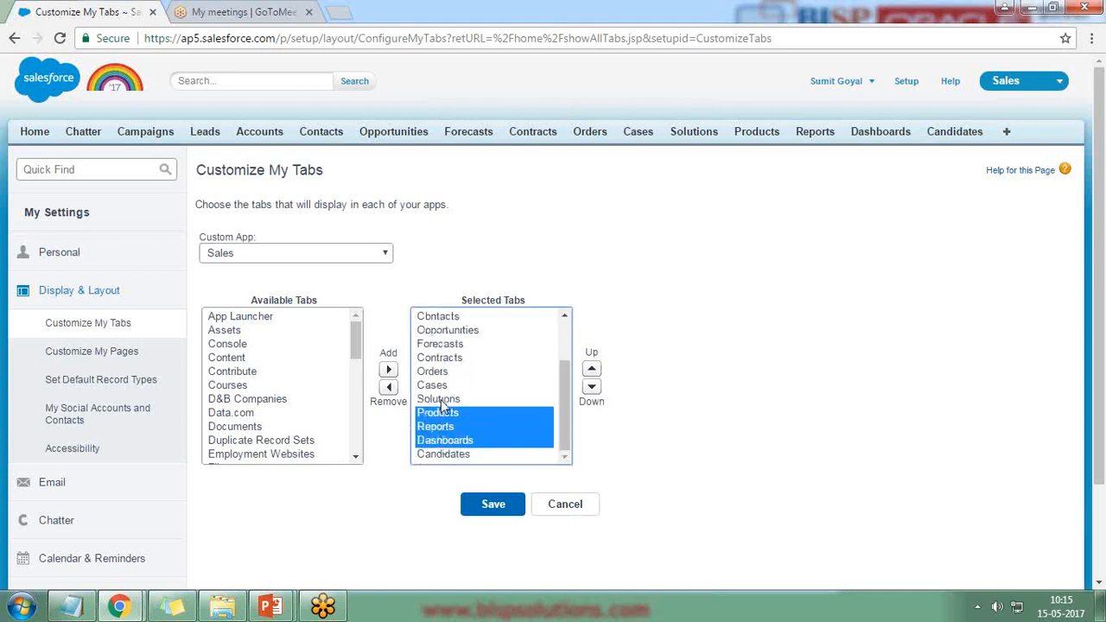
pyautogui.keyDown('ctrl'); pyautogui.click(441, 400); pyautogui.keyUp('ctrl')
pyautogui.keyDown('ctrl'); pyautogui.click(435, 383); pyautogui.keyUp('ctrl')
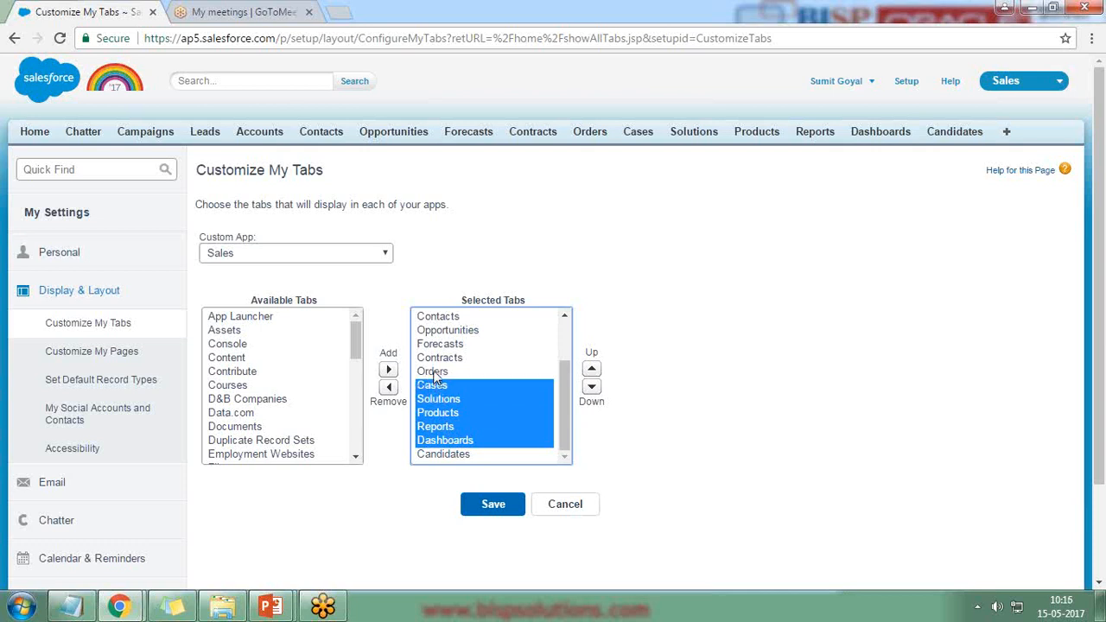
pyautogui.keyDown('ctrl'); pyautogui.click(432, 371); pyautogui.keyUp('ctrl')
pyautogui.click(388, 386)
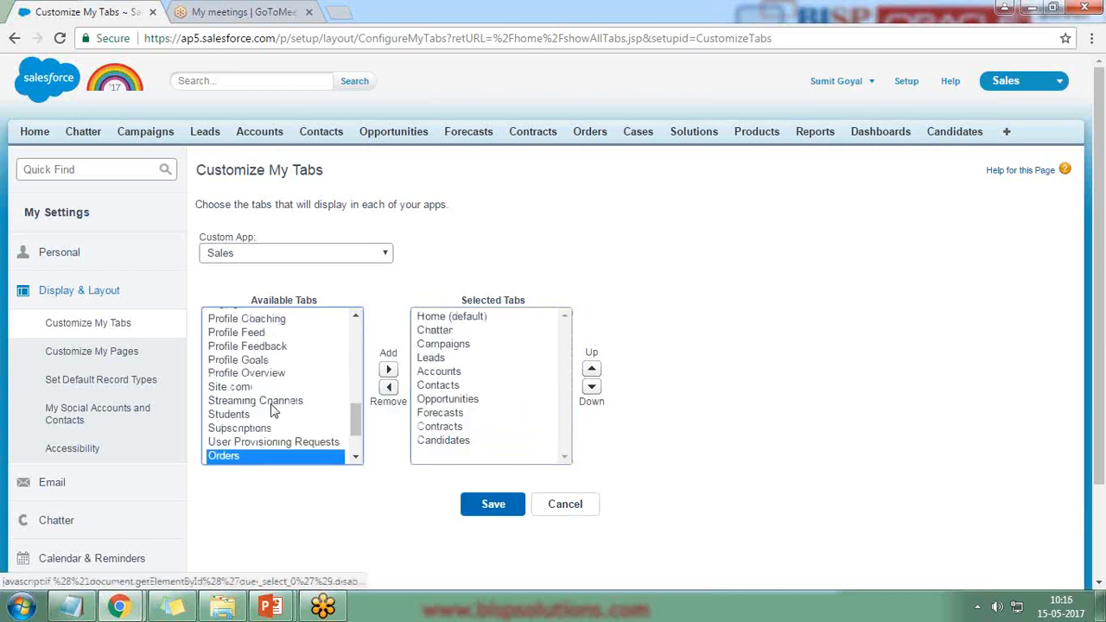
pyautogui.moveTo(362, 428); pyautogui.dragTo(360, 366)
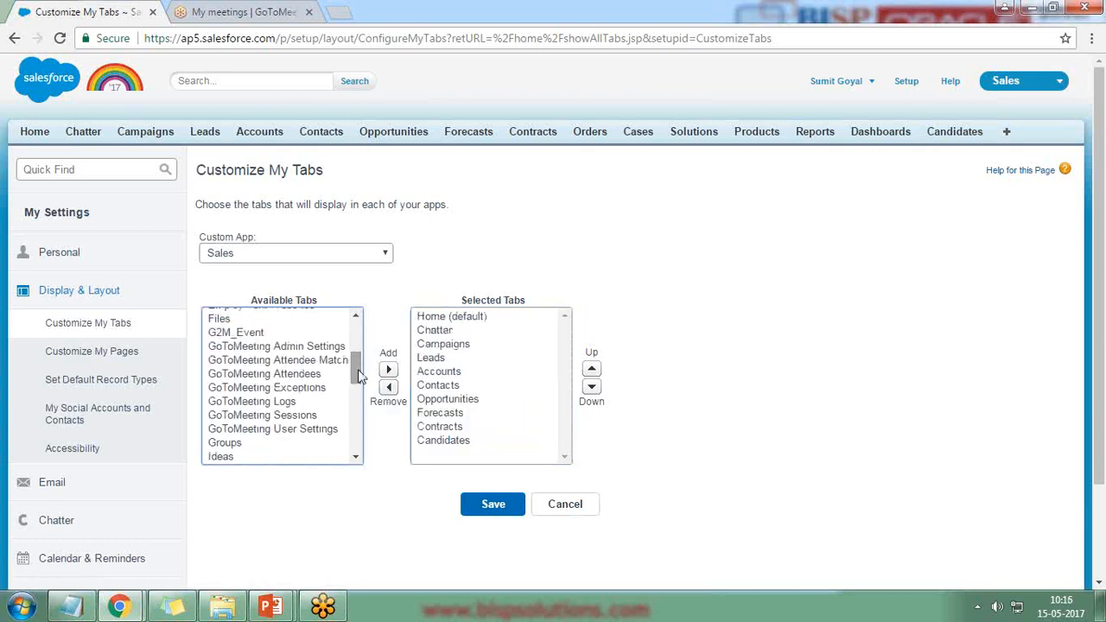
# Step: Add the GoToMeeting Admin Settings, Attendee Matches, Attendees, Logs, Sessions and User Settings tabs, leaving out Exceptions
pyautogui.click(292, 361)
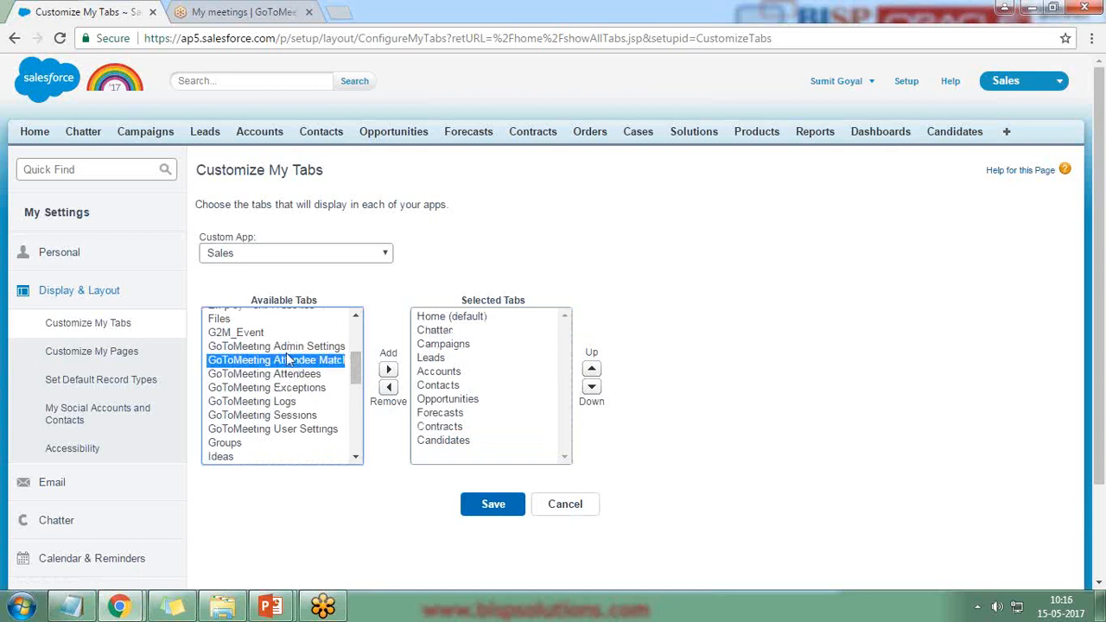
pyautogui.keyDown('ctrl'); pyautogui.click(286, 346); pyautogui.keyUp('ctrl')
pyautogui.keyDown('ctrl'); pyautogui.click(284, 374); pyautogui.keyUp('ctrl')
pyautogui.keyDown('ctrl'); pyautogui.click(283, 402); pyautogui.keyUp('ctrl')
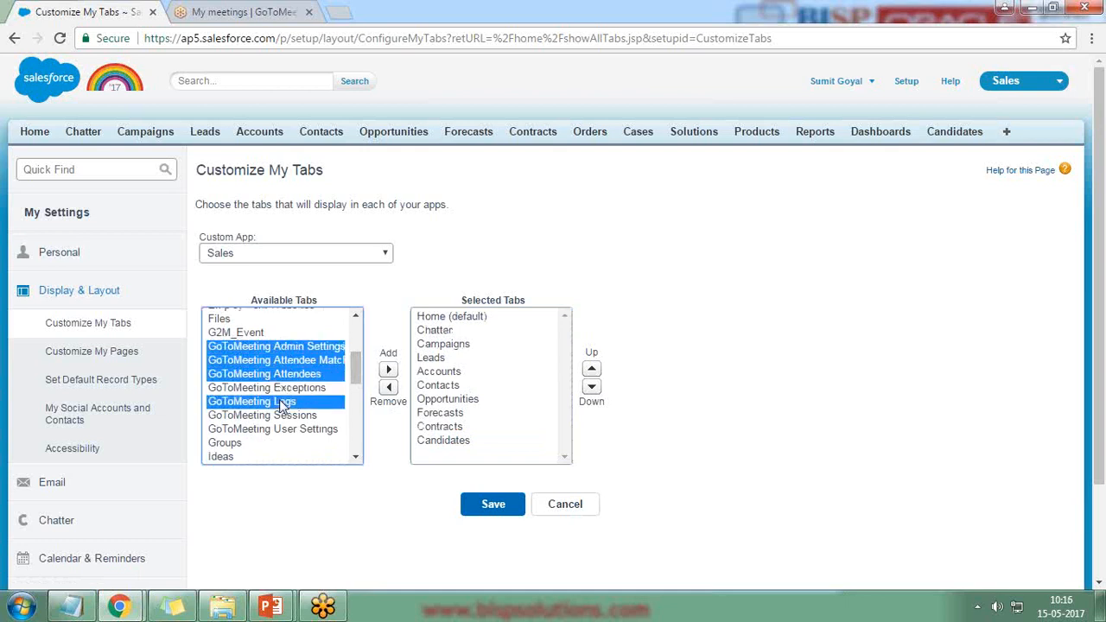
pyautogui.keyDown('ctrl'); pyautogui.click(281, 416); pyautogui.keyUp('ctrl')
pyautogui.keyDown('ctrl'); pyautogui.click(280, 430); pyautogui.keyUp('ctrl')
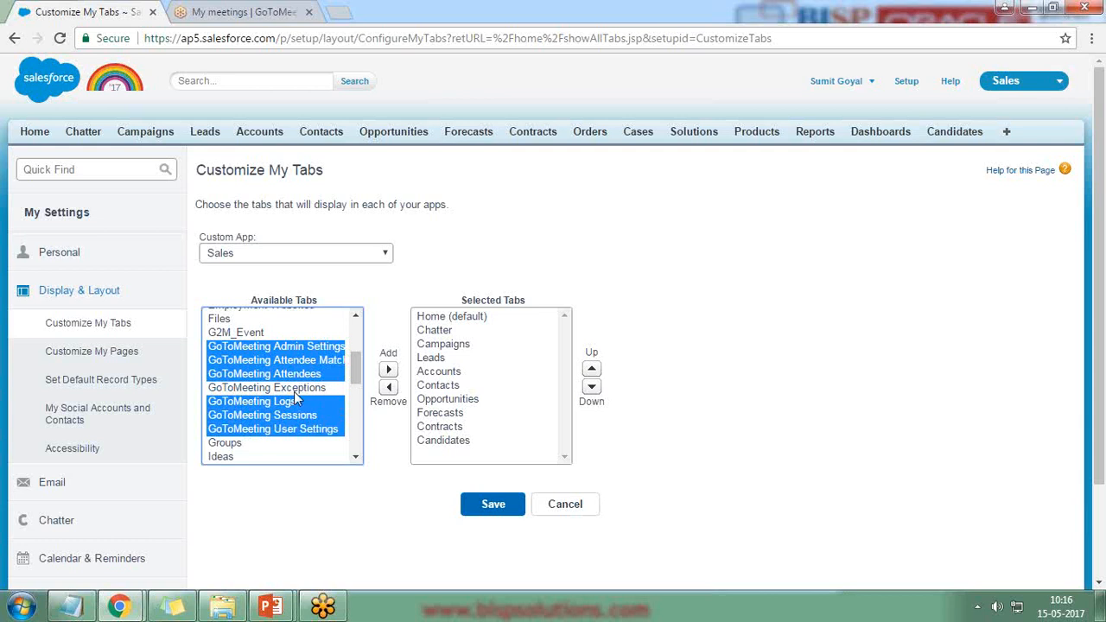
pyautogui.keyDown('ctrl'); pyautogui.click(294, 389); pyautogui.keyUp('ctrl')
pyautogui.keyDown('ctrl'); pyautogui.click(294, 390); pyautogui.keyUp('ctrl')
pyautogui.moveTo(360, 376)
pyautogui.mouseDown()
pyautogui.moveTo(358, 341)
pyautogui.moveTo(360, 382)
pyautogui.mouseUp()
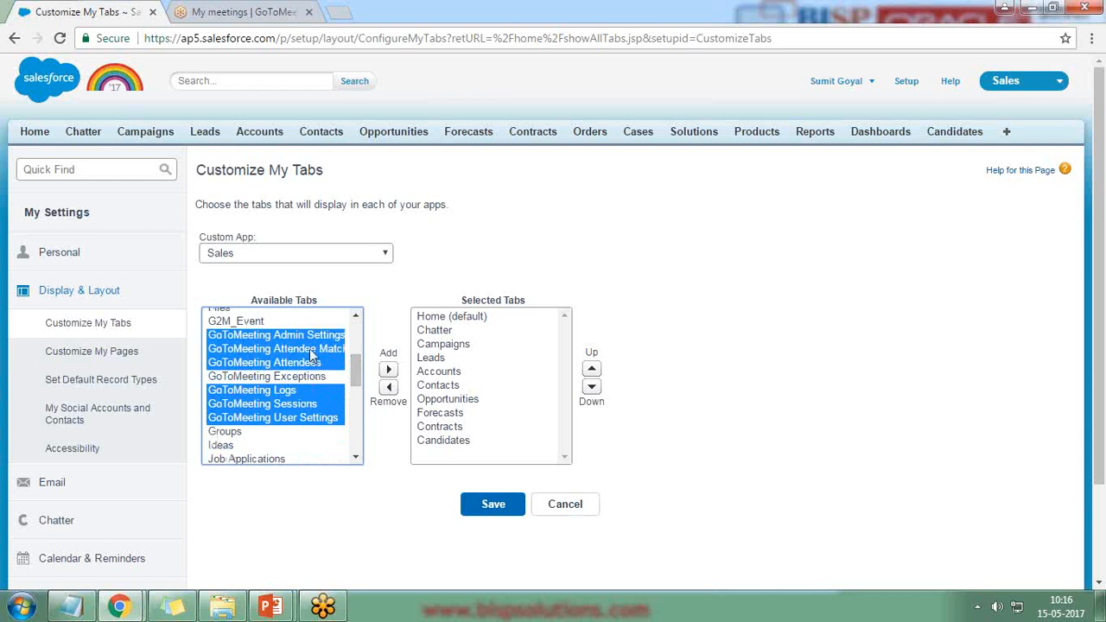
pyautogui.click(391, 370)
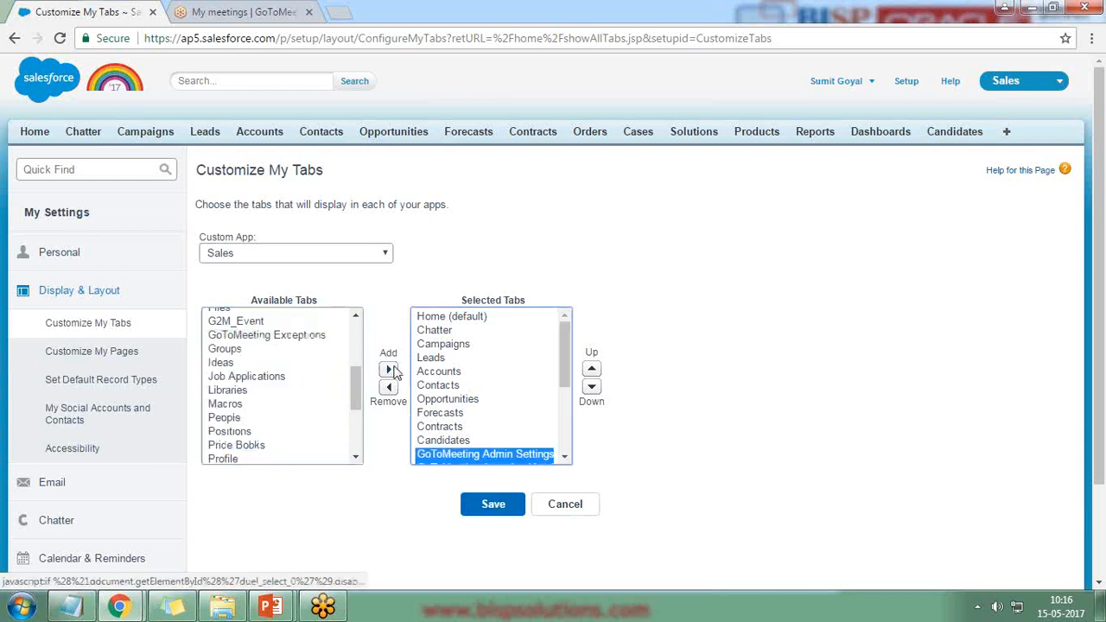
# Step: Save the Sales app tab set and open GoToMeeting User Settings from the overflow tab list
pyautogui.click(500, 507)
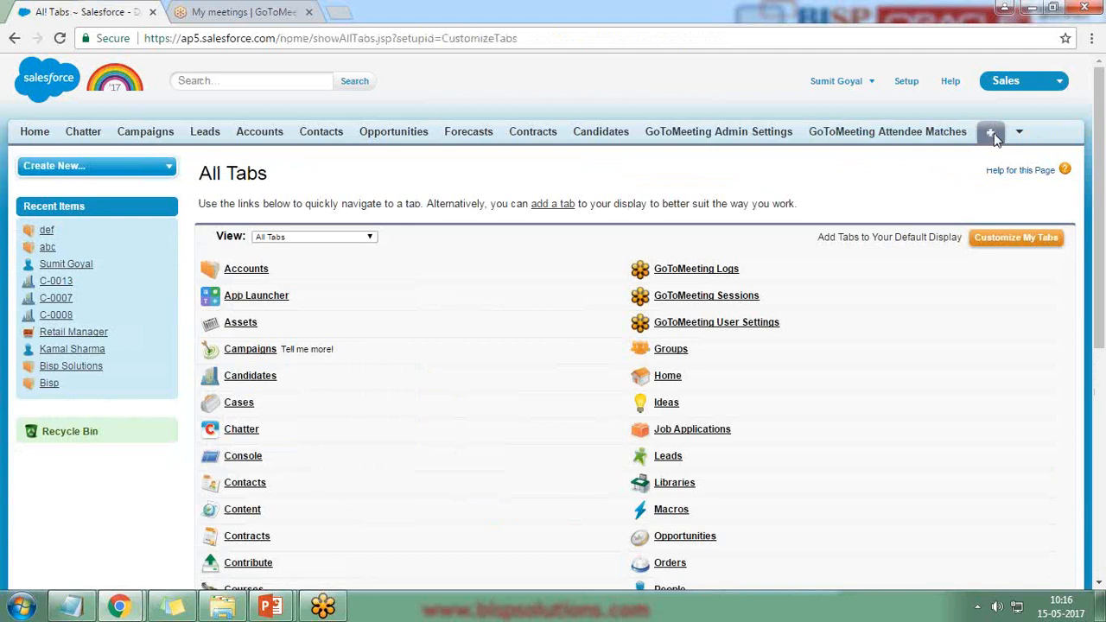
pyautogui.click(1019, 135)
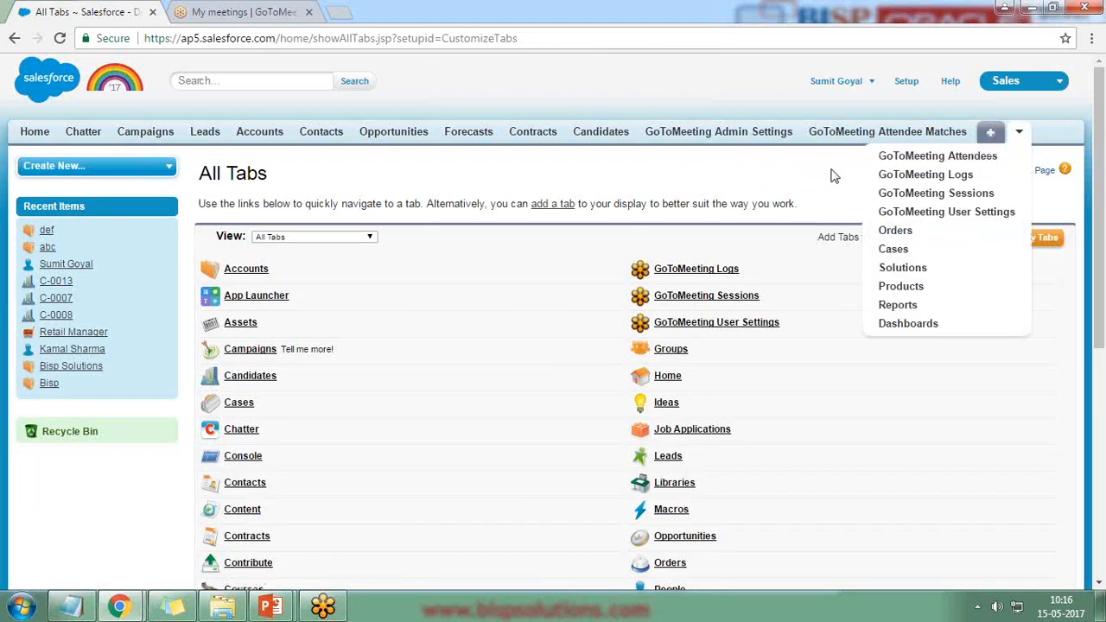
pyautogui.click(899, 211)
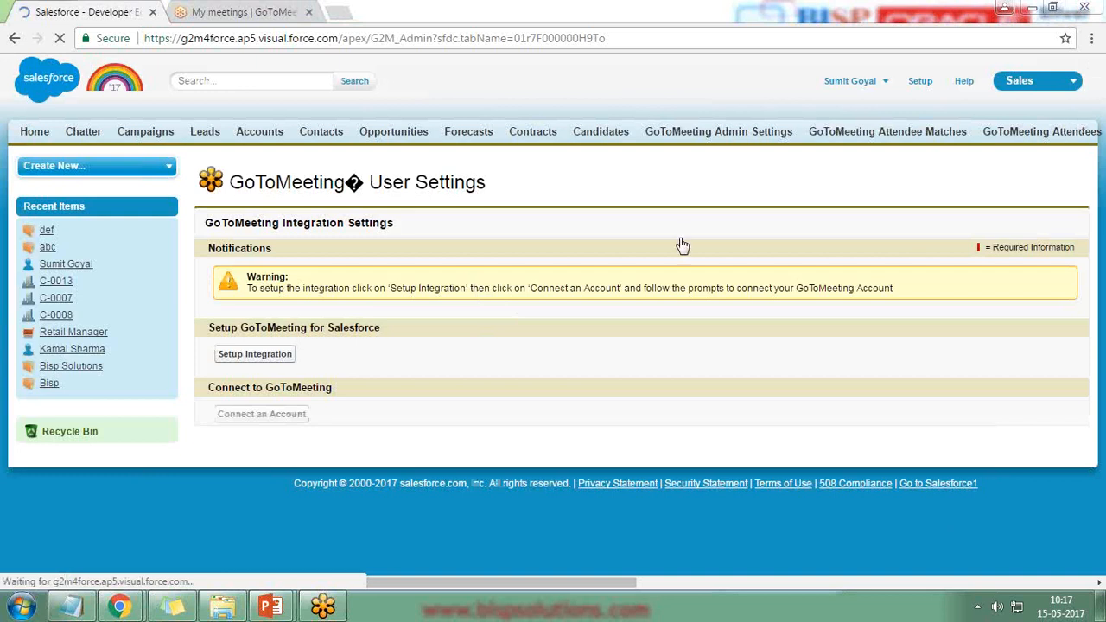
# Step: Run Setup Integration, confirm the success message, and choose Connect an Account for GoToMeeting
pyautogui.click(257, 357)
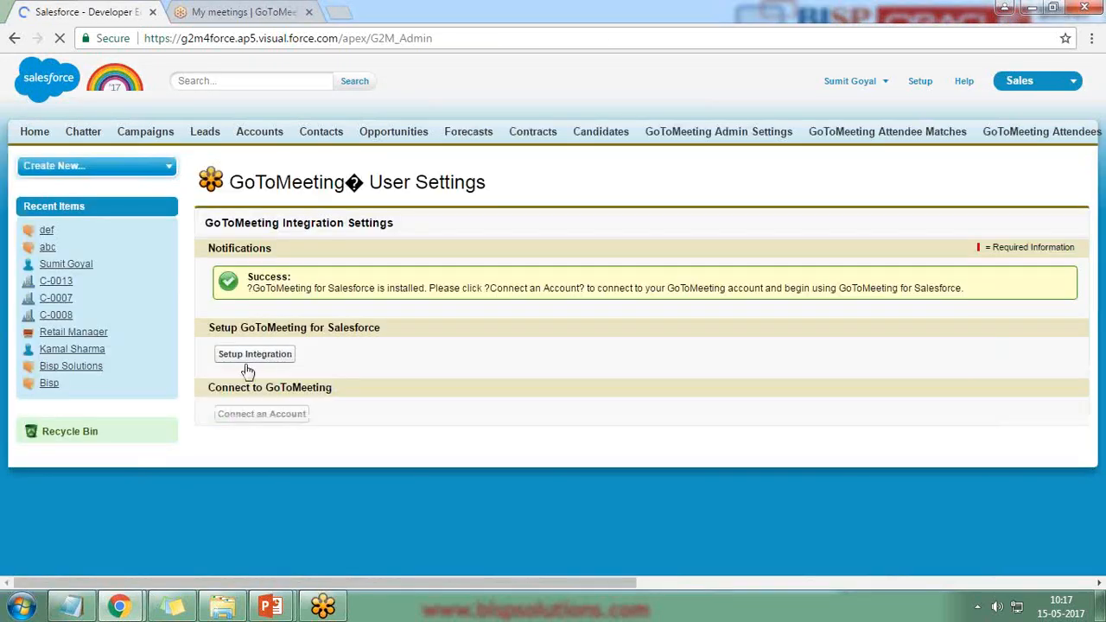
pyautogui.moveTo(256, 289); pyautogui.dragTo(481, 291)
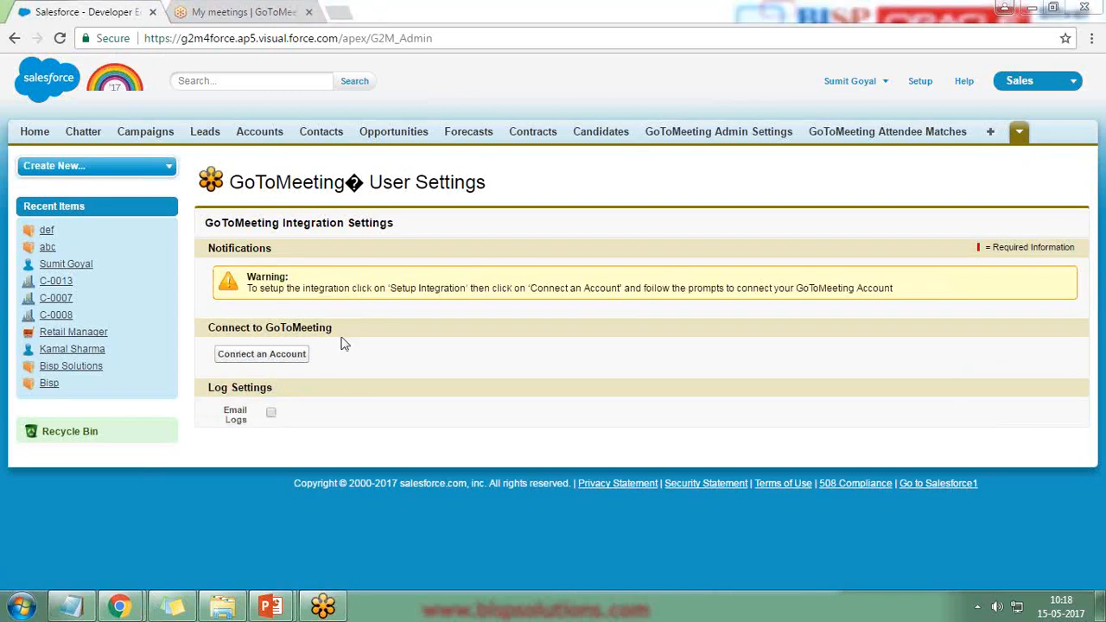
pyautogui.moveTo(210, 327); pyautogui.dragTo(341, 327)
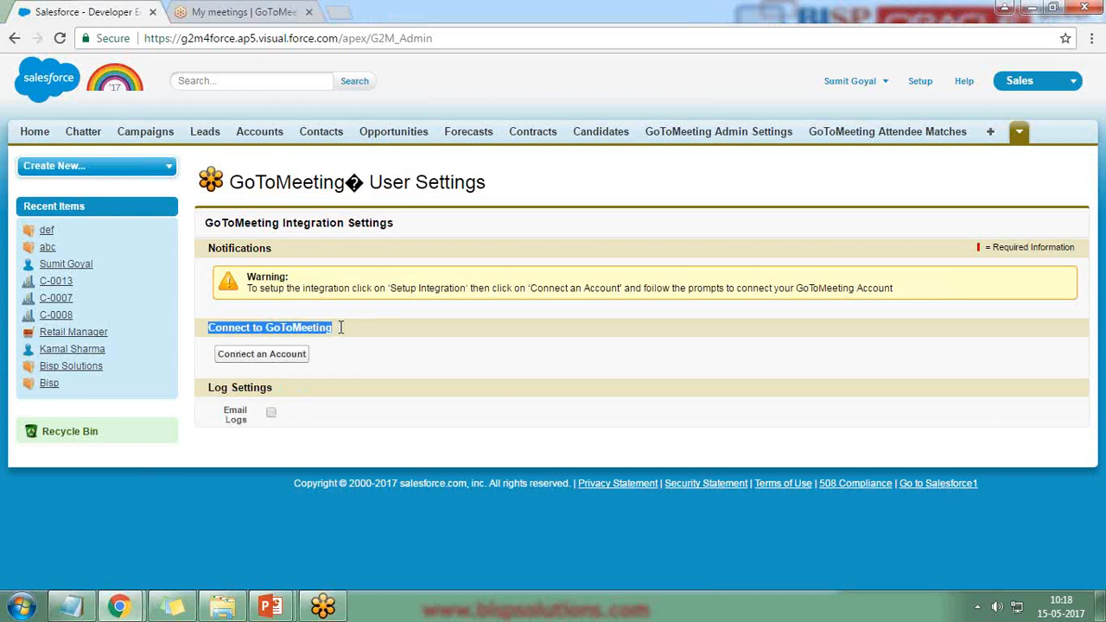
pyautogui.click(257, 358)
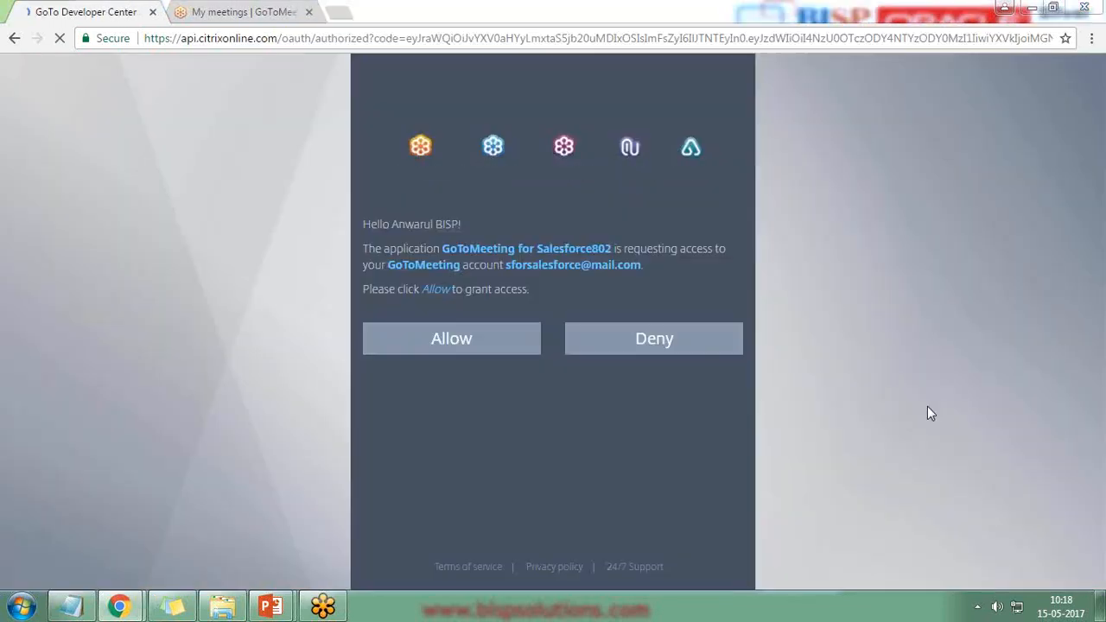
# Step: Allow the Salesforce app access on the GoTo Developer Center authorization page
pyautogui.click(263, 11)
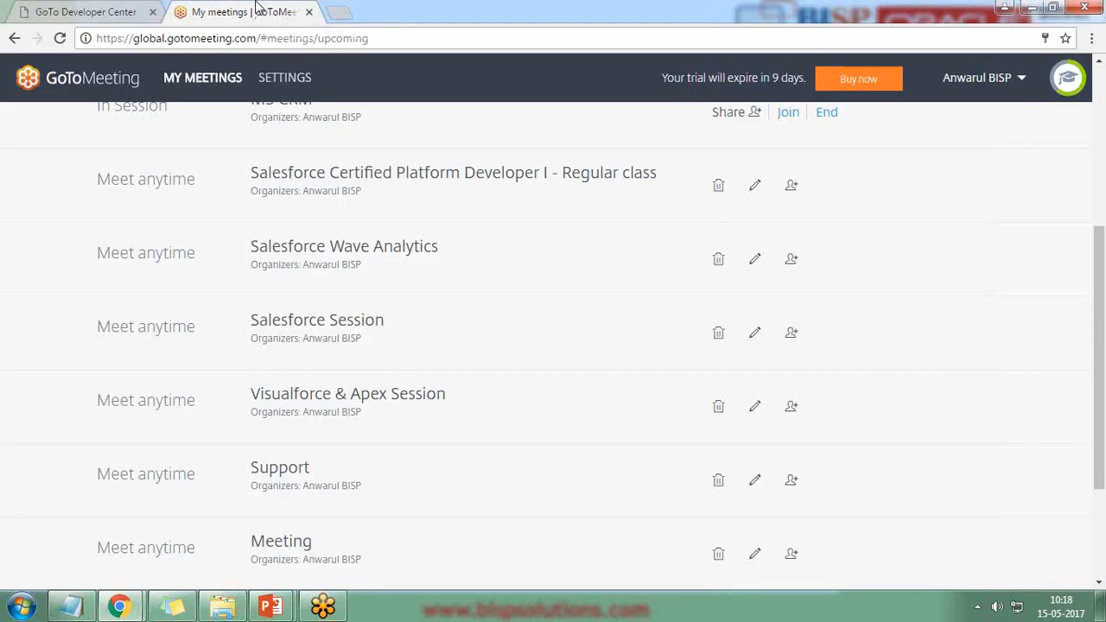
pyautogui.click(129, 12)
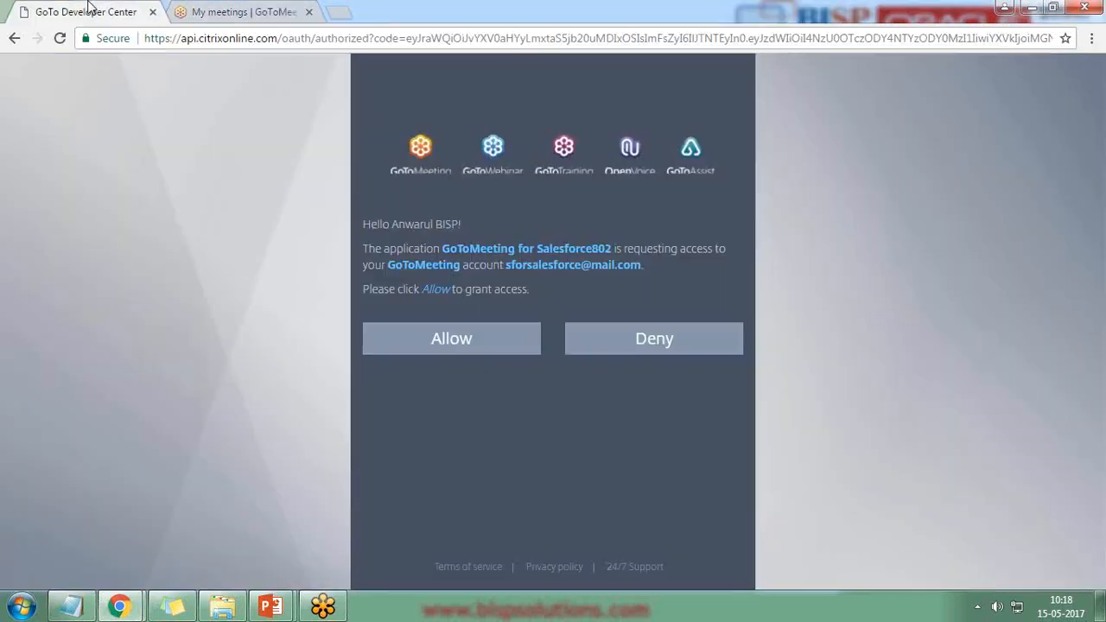
pyautogui.click(442, 340)
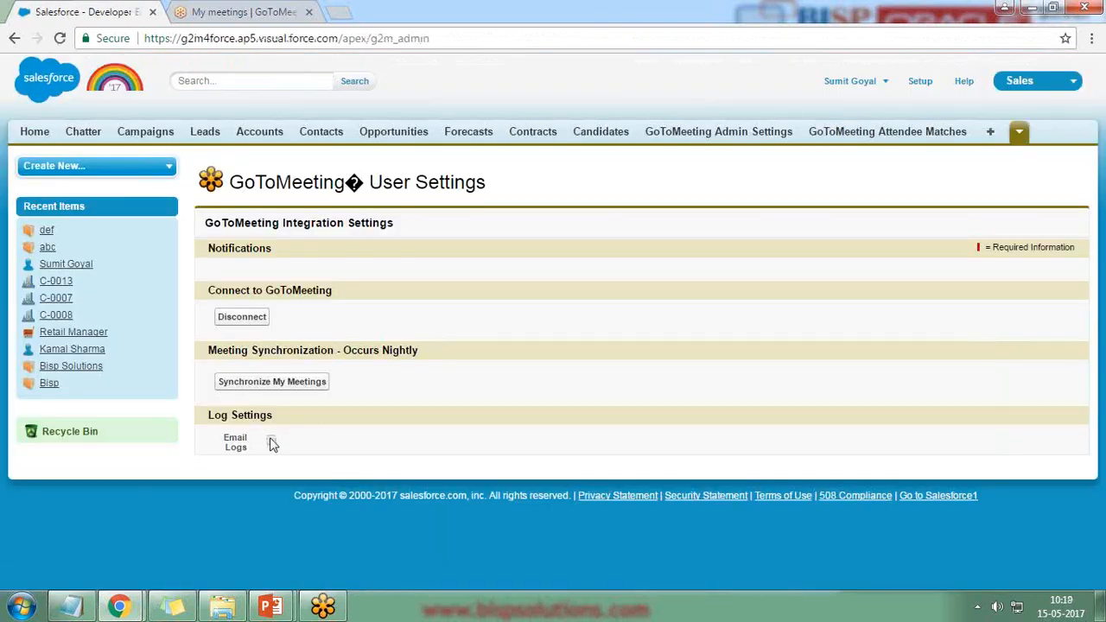
# Step: Run Synchronize My Meetings and open the synced GoToMeeting Sessions tab from the overflow menu
pyautogui.click(266, 388)
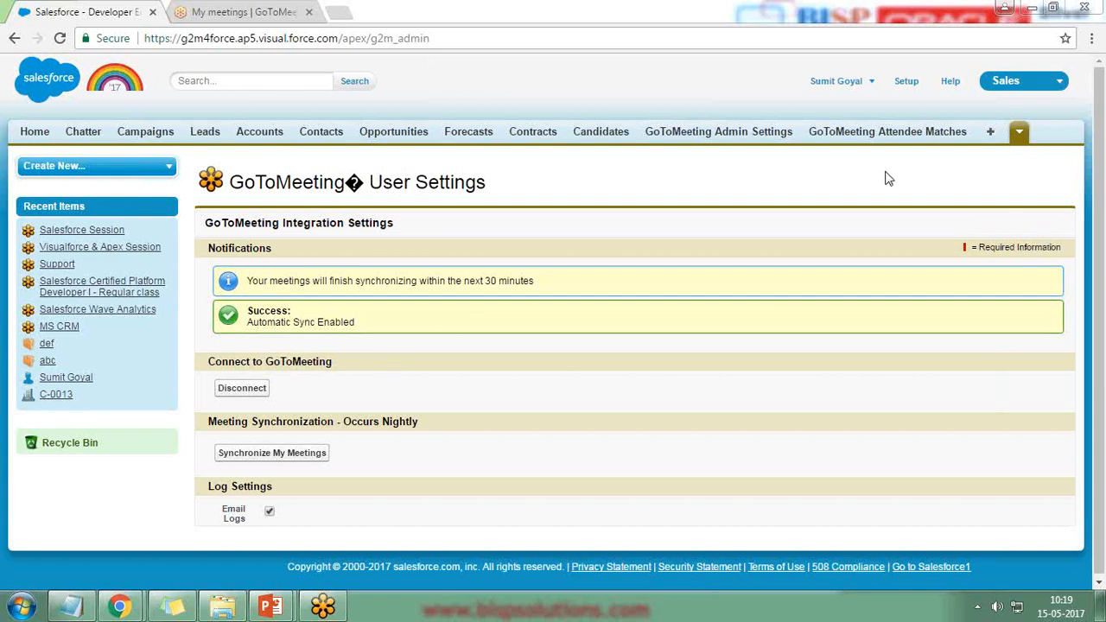
pyautogui.click(1020, 134)
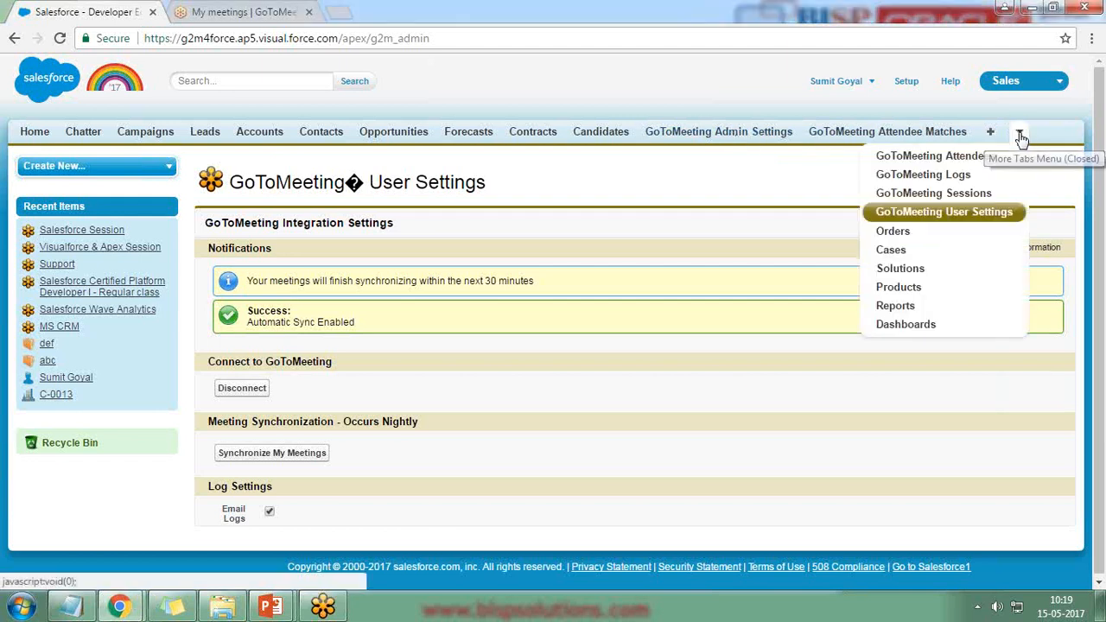
pyautogui.click(935, 176)
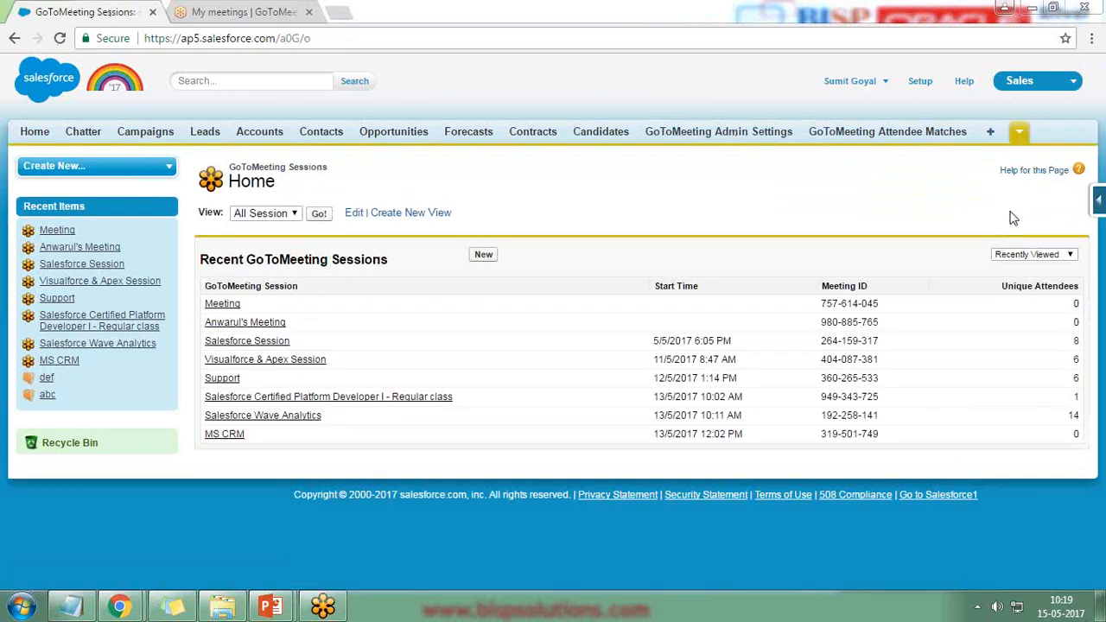
pyautogui.click(1019, 131)
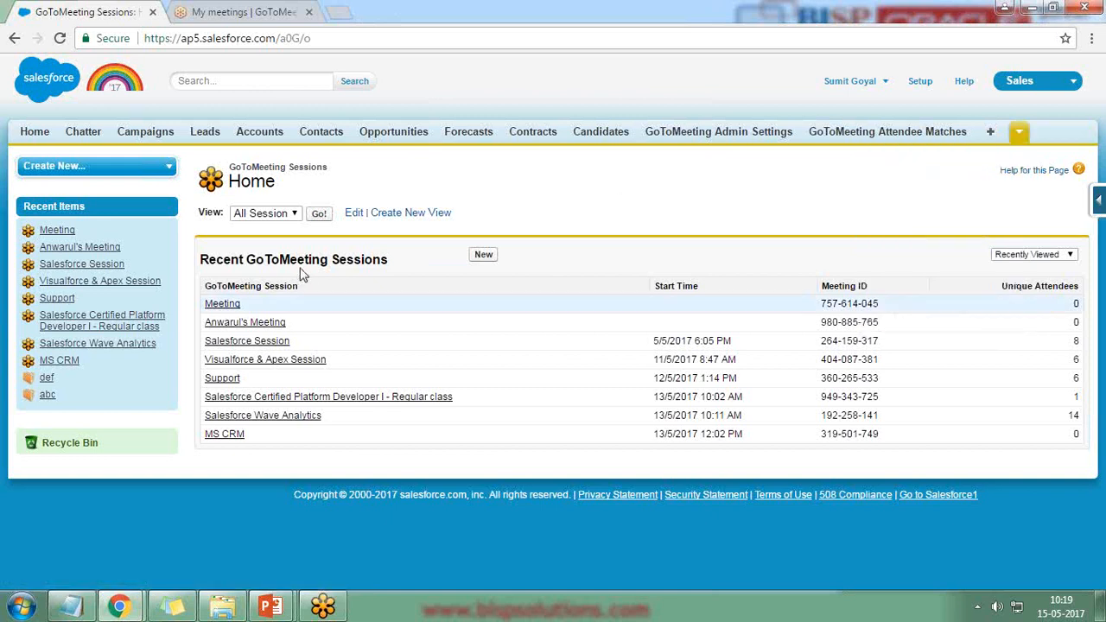
# Step: Scroll through the GoToMeeting My Meetings list, then return to Salesforce's synced sessions list
pyautogui.click(221, 7)
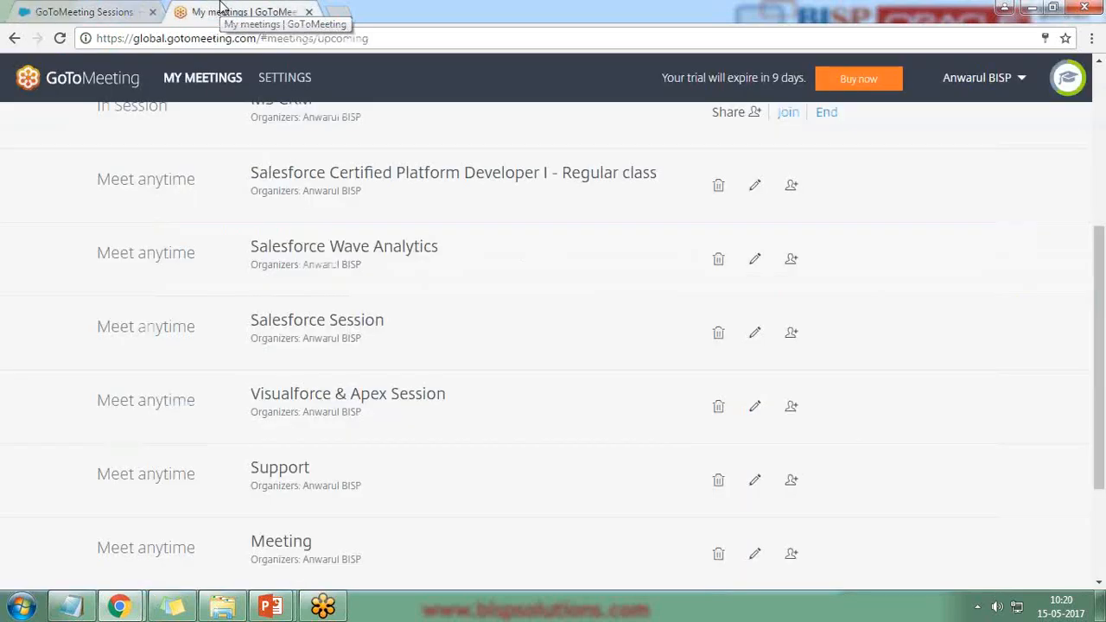
pyautogui.scroll(-2, 372, 458)
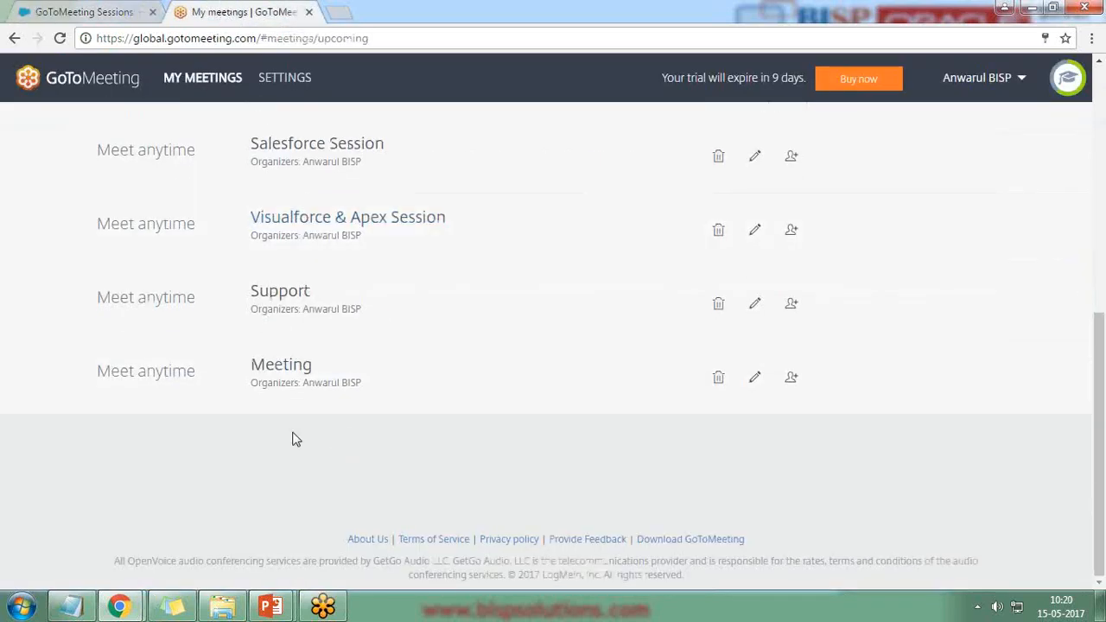
pyautogui.scroll(2, 275, 419)
pyautogui.scroll(2, 291, 319)
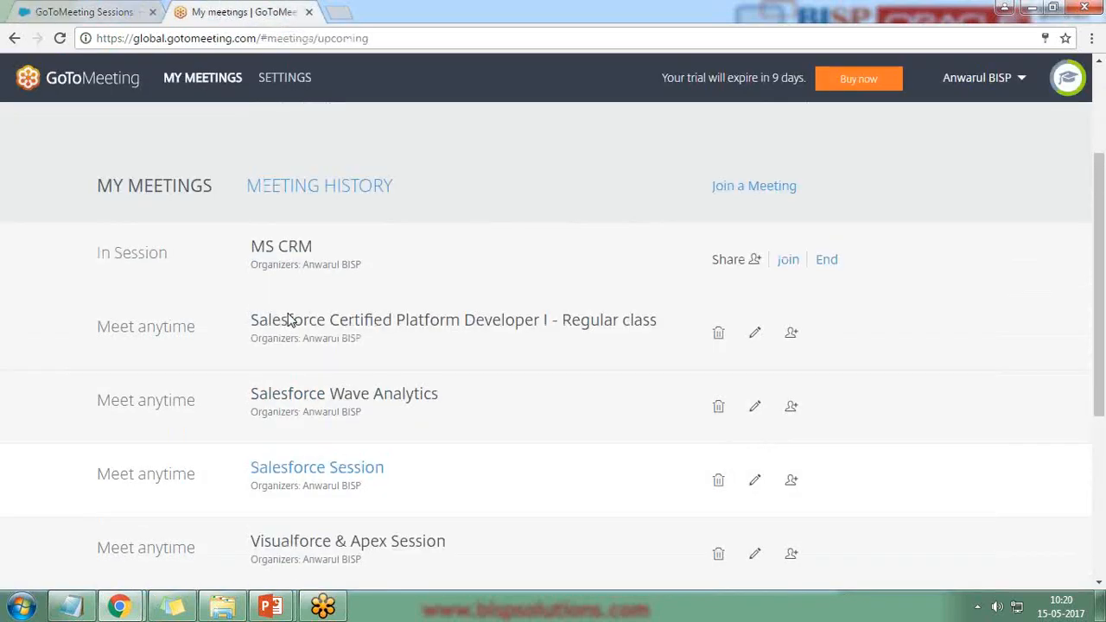
pyautogui.click(119, 6)
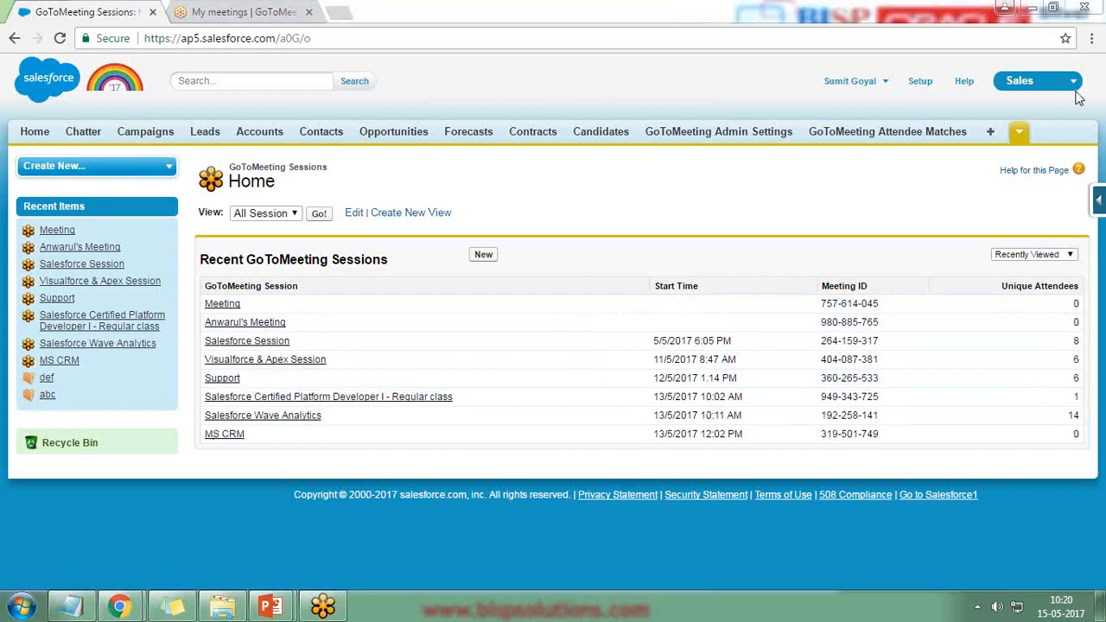
# Step: Point out Unique Attendees 14 and open the Salesforce Wave Analytics session record
pyautogui.tripleClick(1072, 286)
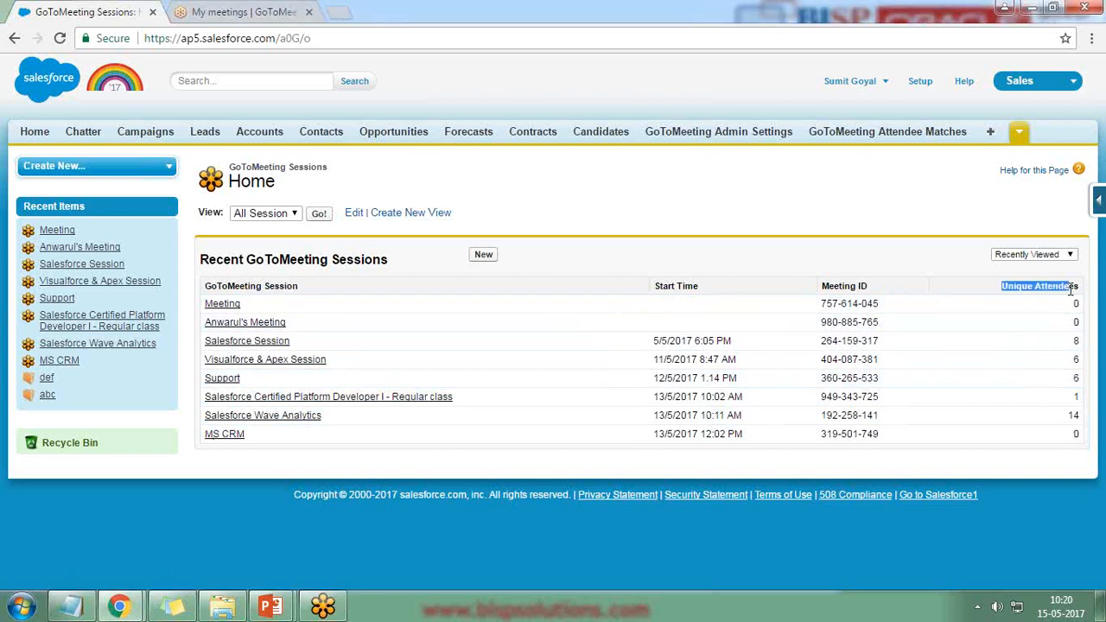
pyautogui.moveTo(1069, 416); pyautogui.dragTo(1082, 417)
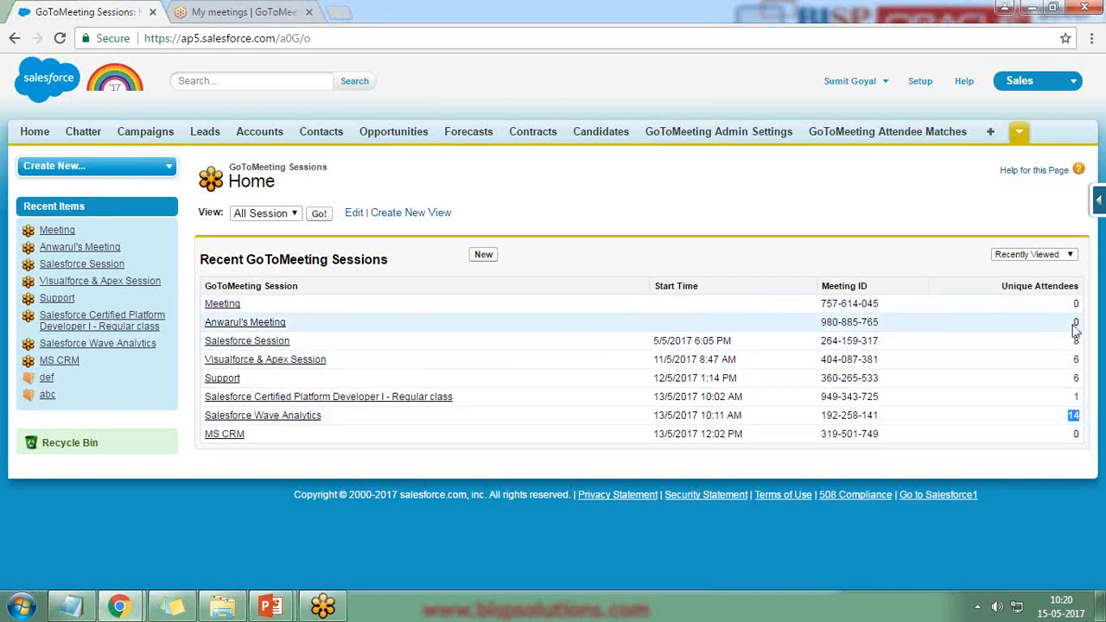
pyautogui.moveTo(1076, 329); pyautogui.dragTo(1079, 448)
pyautogui.click(1078, 448)
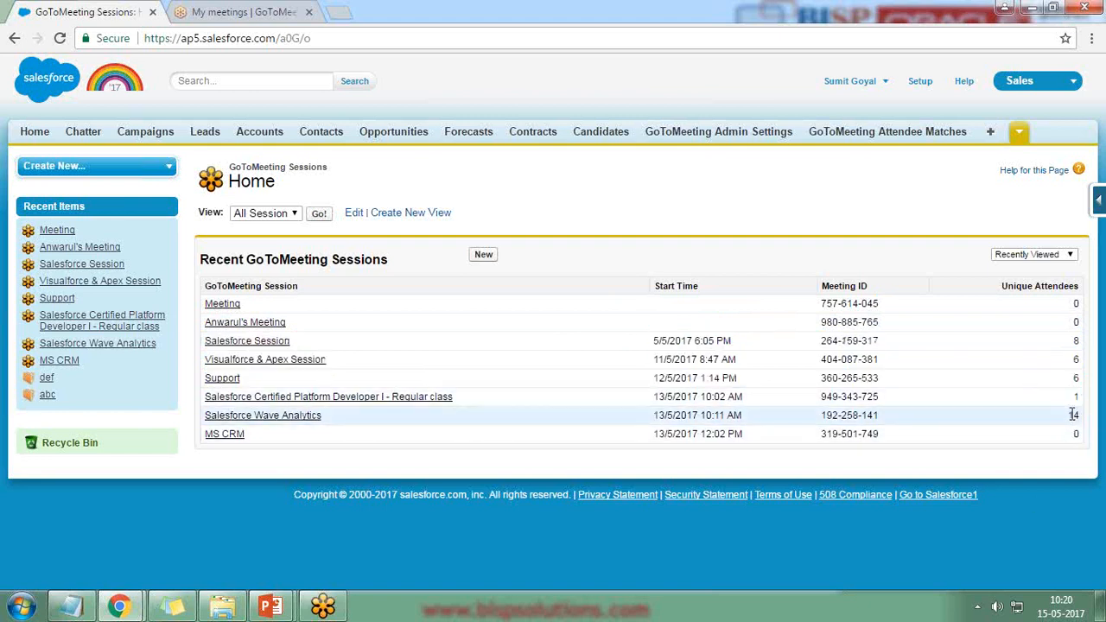
pyautogui.click(250, 417)
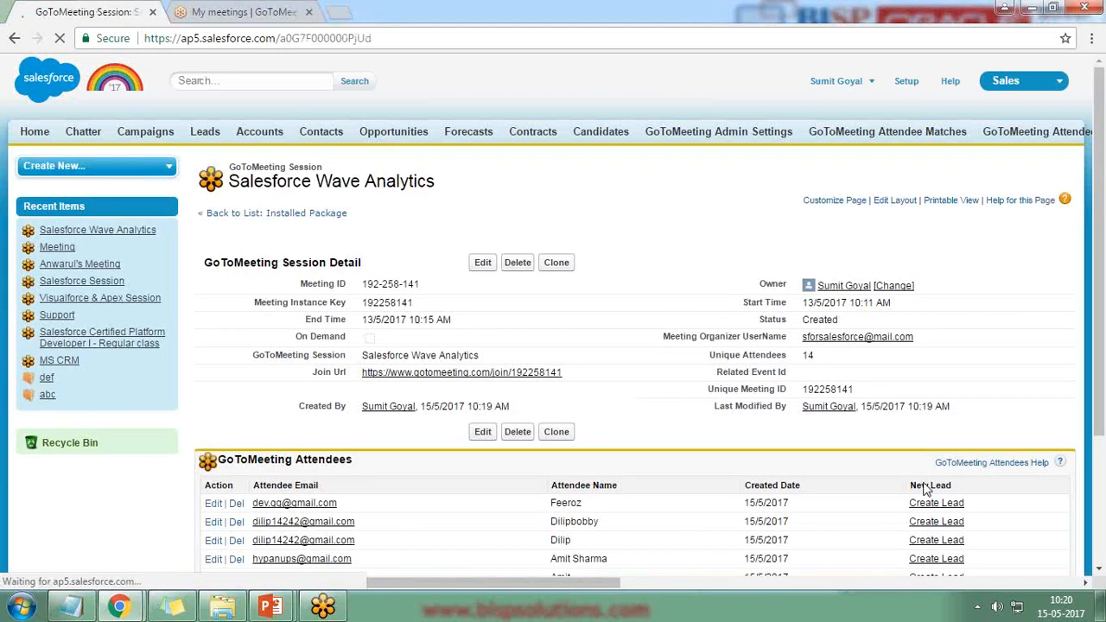
# Step: Open 'Go to list (14)' in GoToMeeting Attendees and mark the attendee to convert
pyautogui.scroll(-3, 925, 487)
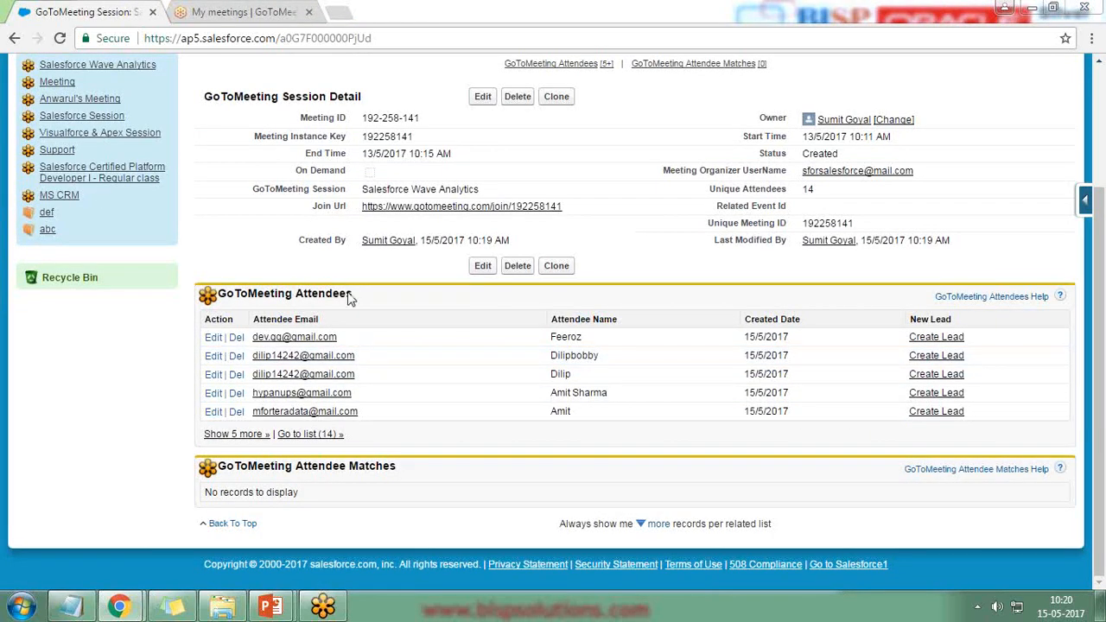
pyautogui.click(308, 433)
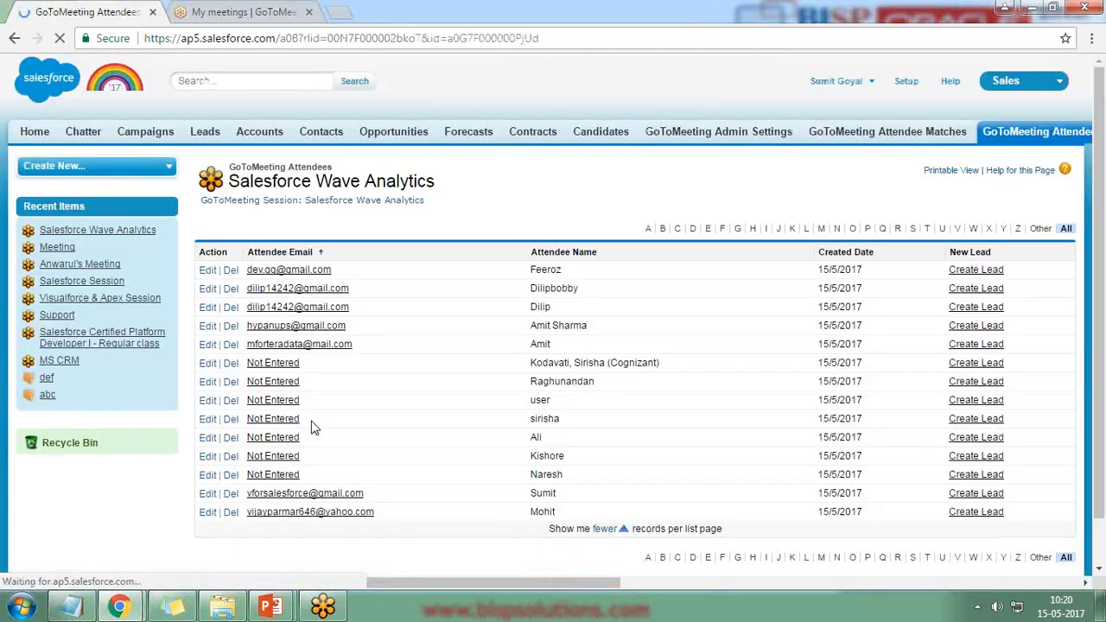
pyautogui.scroll(-1, 325, 324)
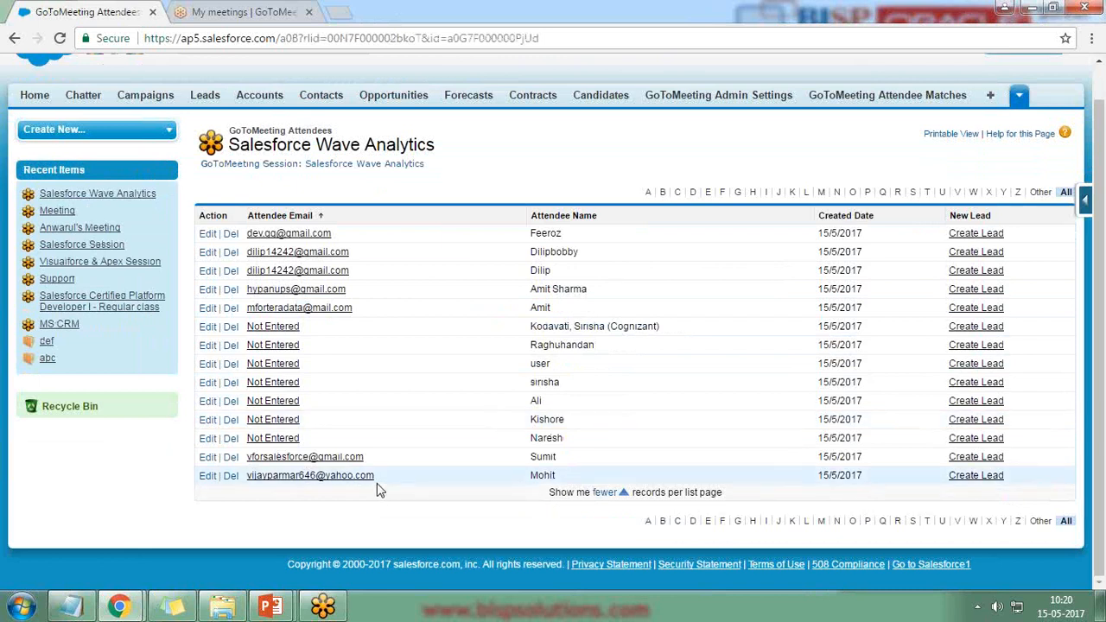
pyautogui.scroll(1, 432, 483)
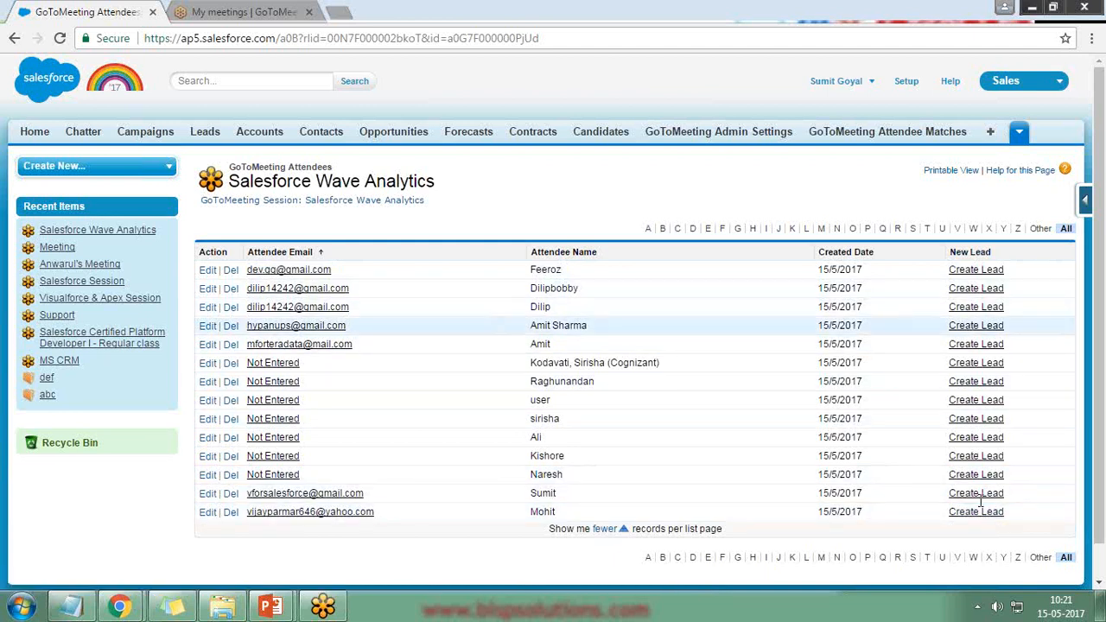
pyautogui.moveTo(1008, 326); pyautogui.dragTo(947, 326)
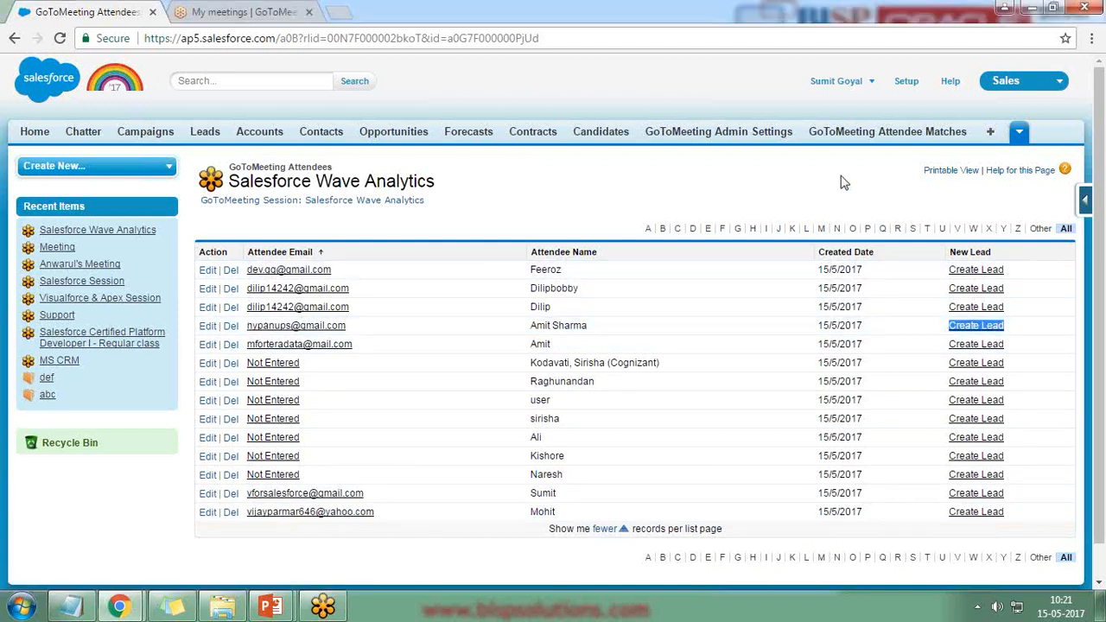
# Step: Start a new lead from the chosen attendee's Create Lead link
pyautogui.click(987, 333)
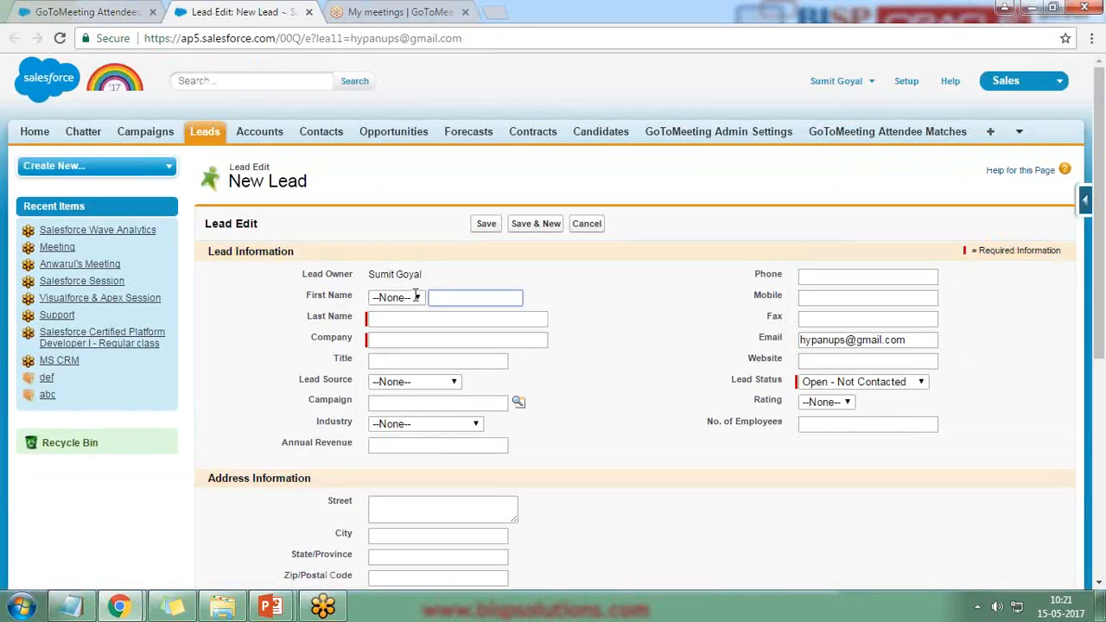
pyautogui.scroll(-5, 619, 410)
pyautogui.scroll(5, 617, 414)
pyautogui.scroll(-5, 553, 359)
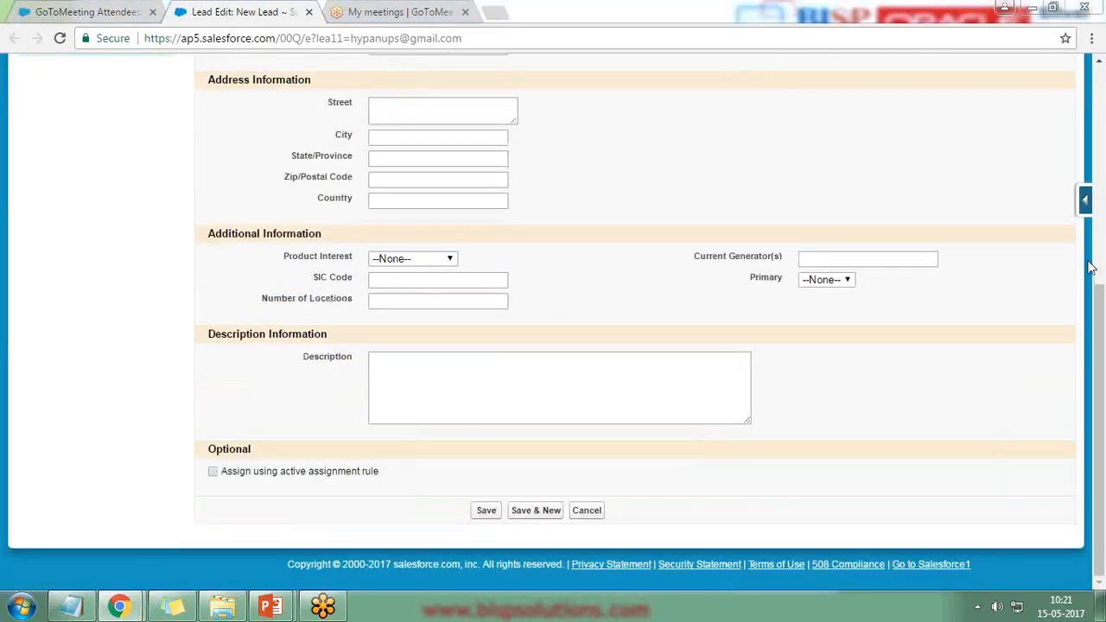
pyautogui.click(86, 12)
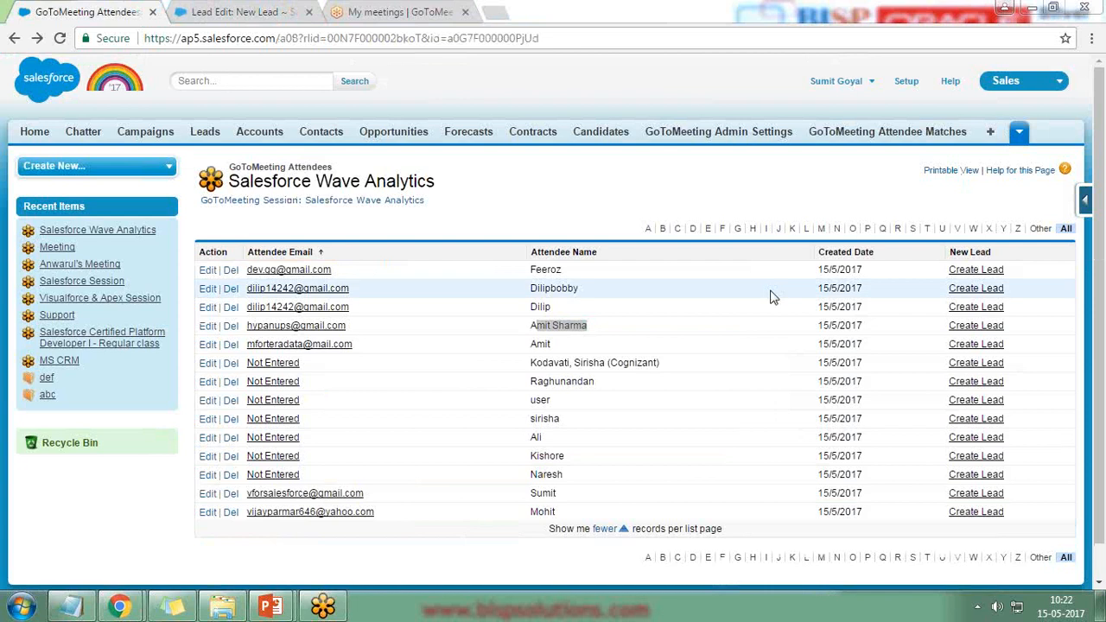
pyautogui.click(264, 9)
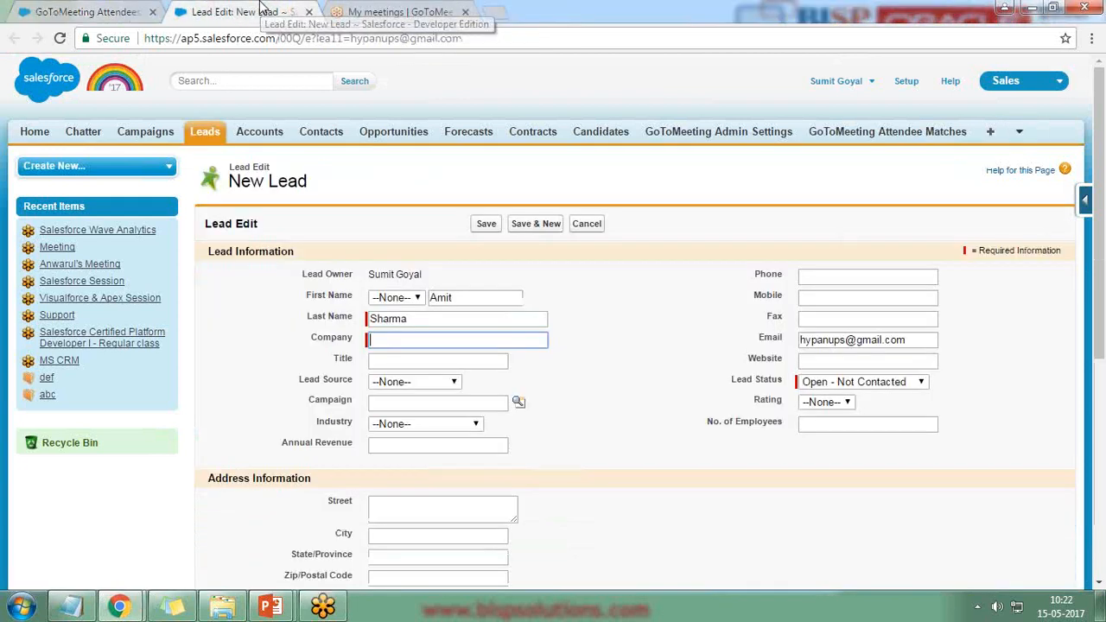
# Step: Fill in the lead's first and last name, company Bisp and phone number
pyautogui.doubleClick(462, 299)
pyautogui.moveTo(410, 319); pyautogui.dragTo(378, 320)
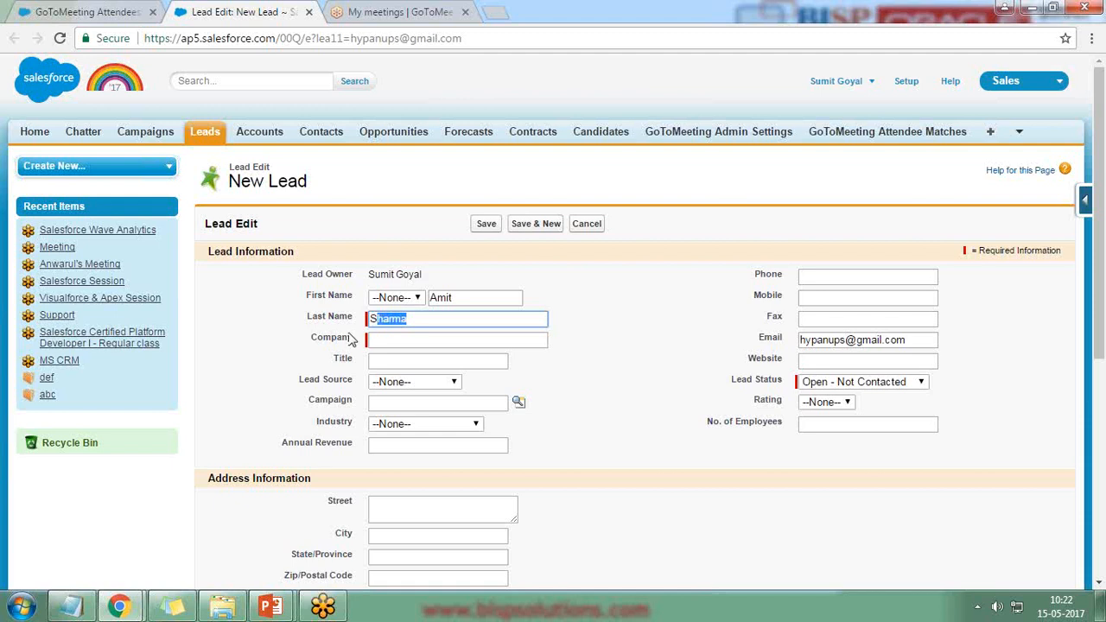
pyautogui.click(400, 338)
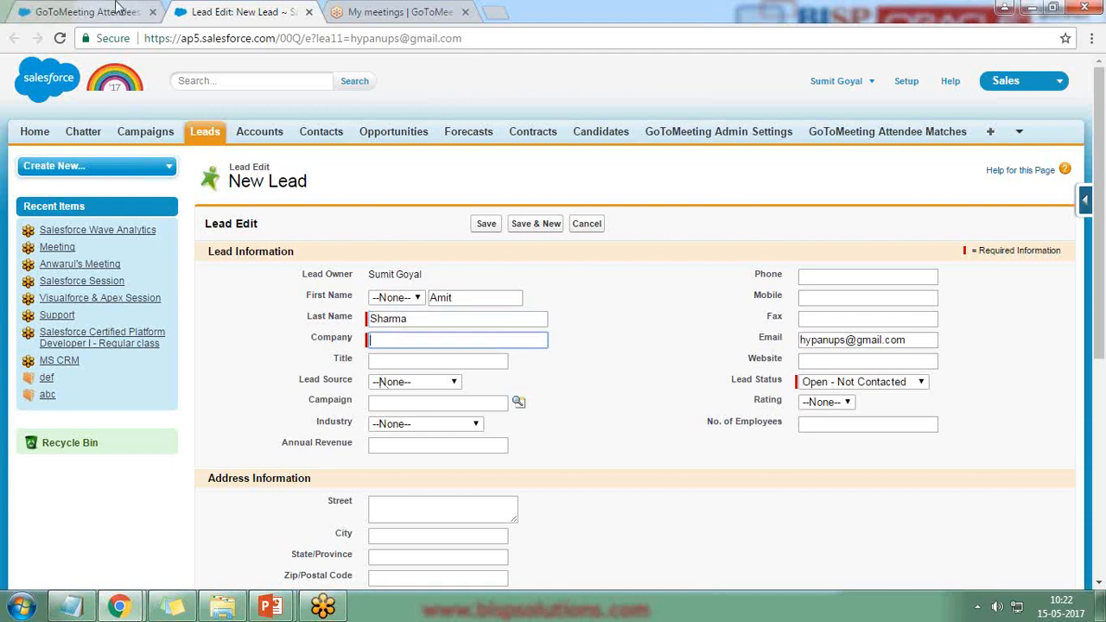
pyautogui.click(87, 11)
pyautogui.click(268, 9)
pyautogui.press('Tab')
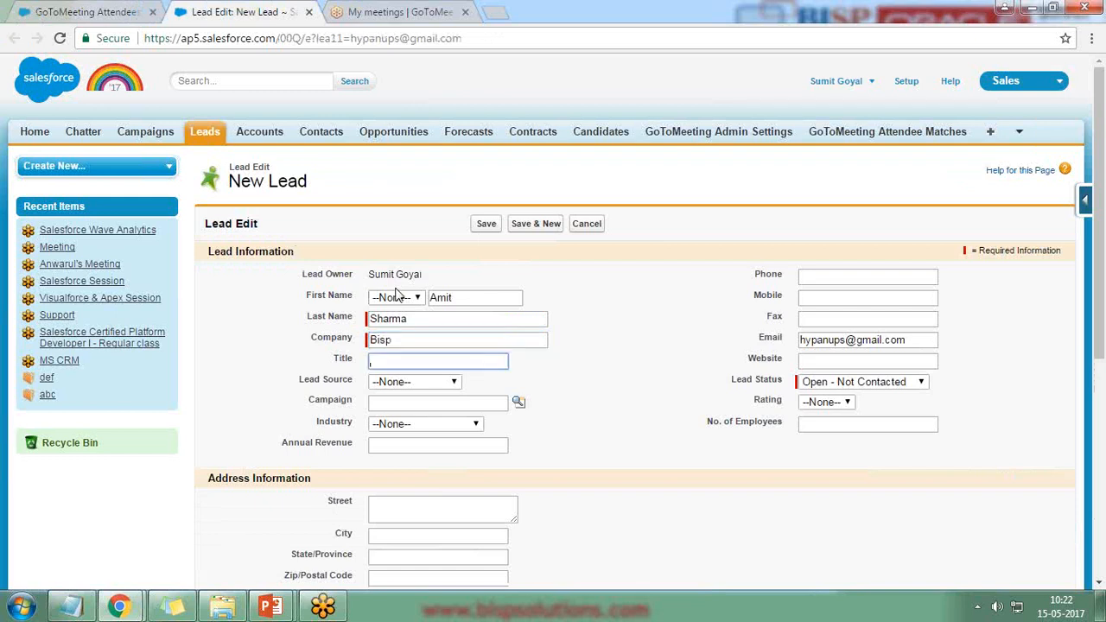
pyautogui.click(836, 280)
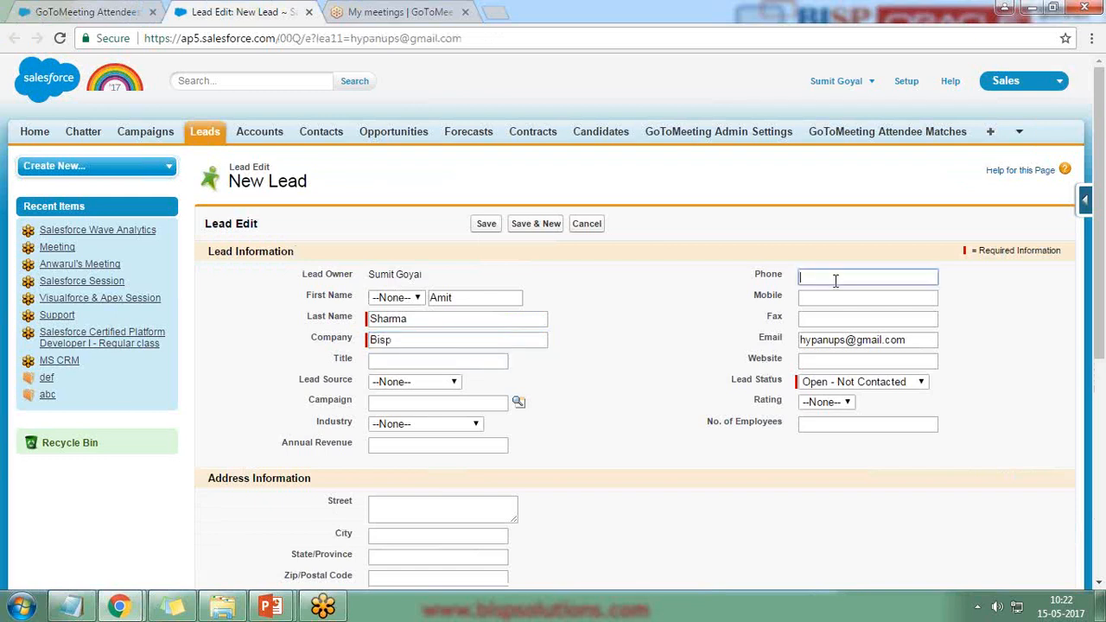
pyautogui.write('124')
# Step: Check the prefilled email, keep Lead Status 'Open - Not Contacted', and save the lead
pyautogui.click(13, 9)
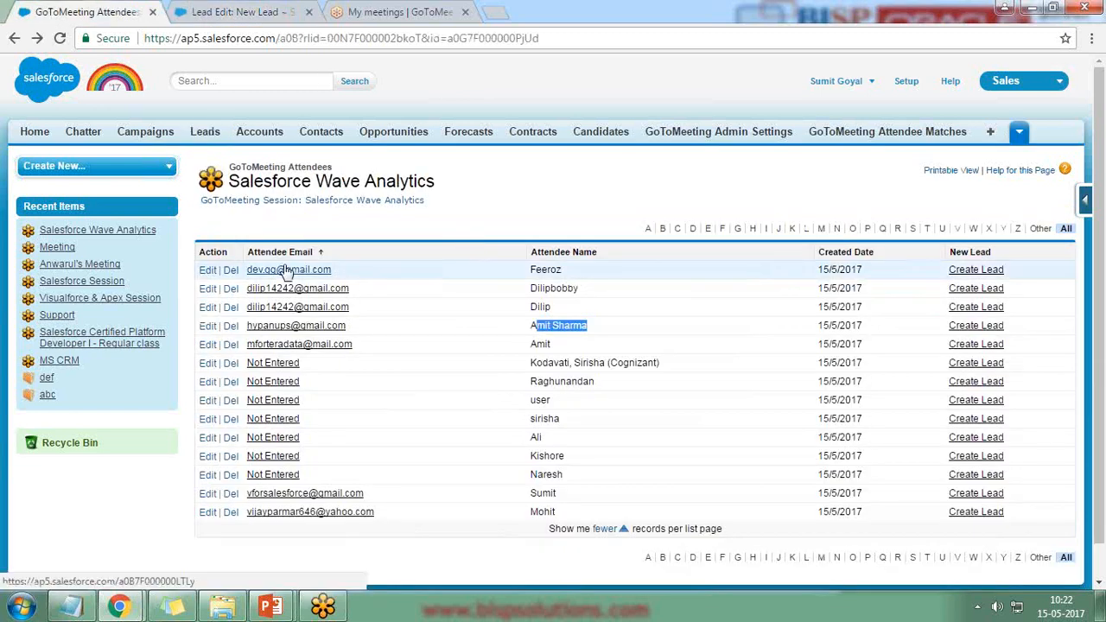
pyautogui.click(274, 8)
pyautogui.moveTo(913, 345); pyautogui.dragTo(800, 344)
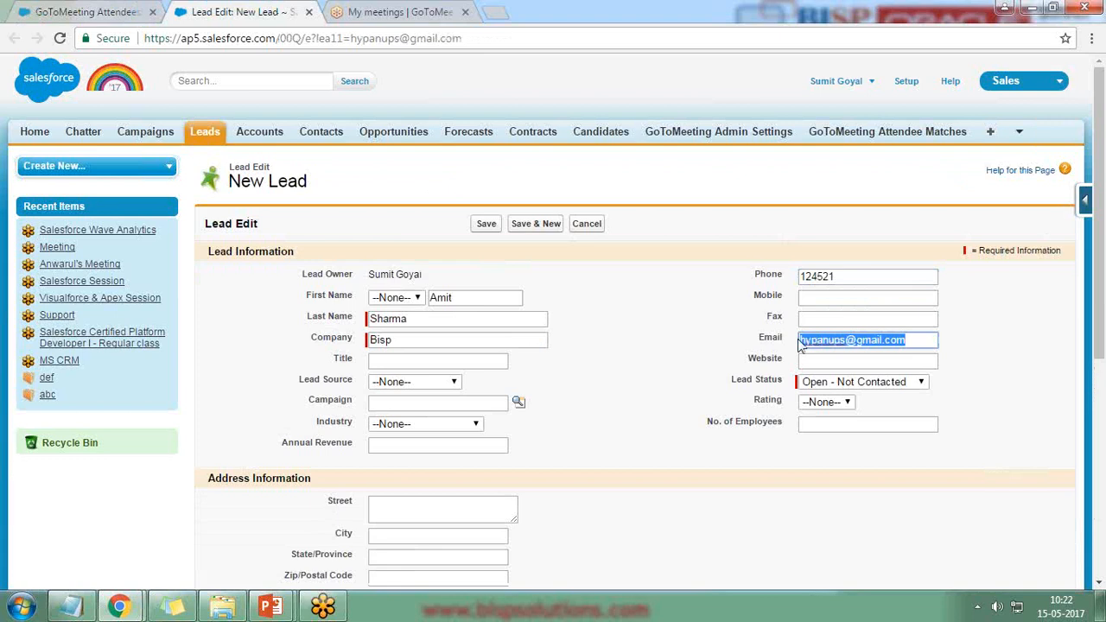
pyautogui.click(845, 386)
pyautogui.click(847, 396)
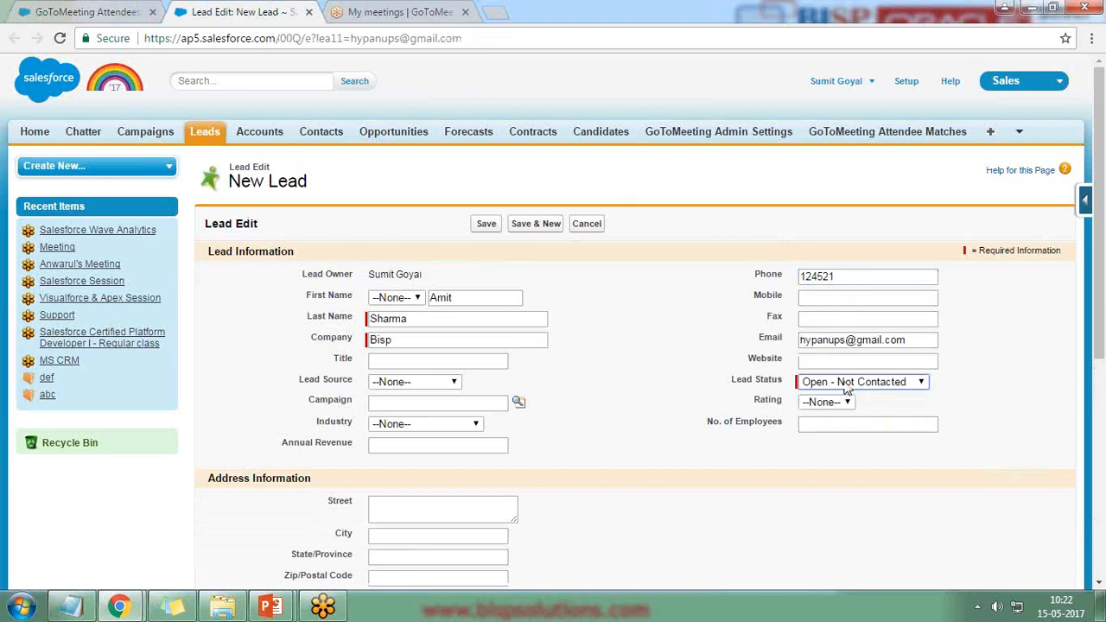
pyautogui.scroll(-4, 566, 451)
pyautogui.scroll(-2, 566, 449)
pyautogui.click(489, 513)
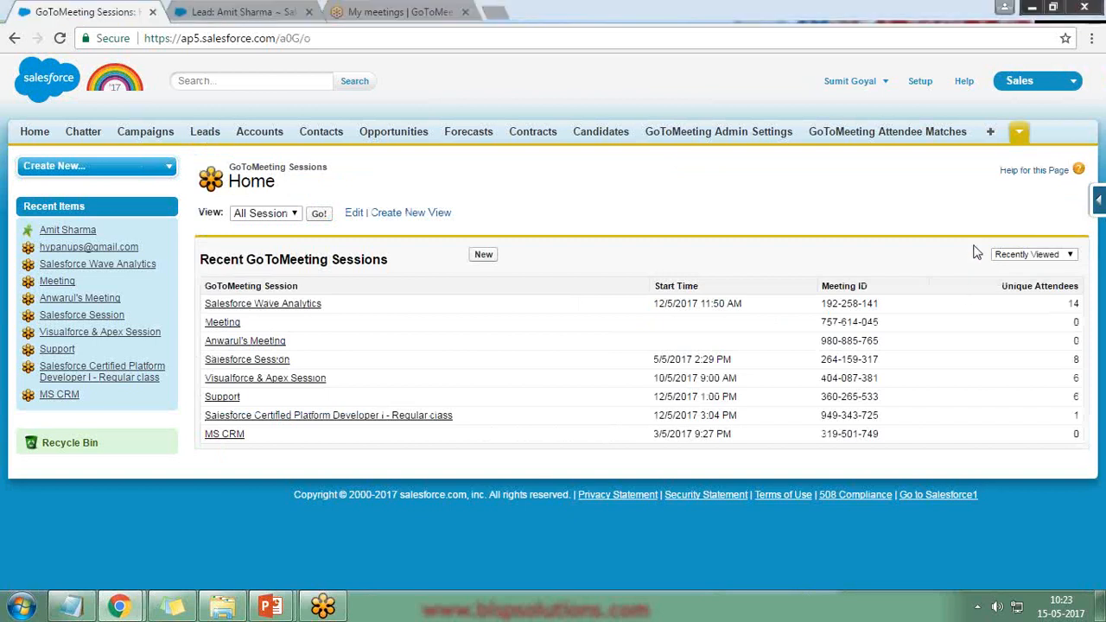
# Step: View the GoToMeeting User Settings page, then switch to the GoToMeeting My Meetings tab
pyautogui.click(1020, 134)
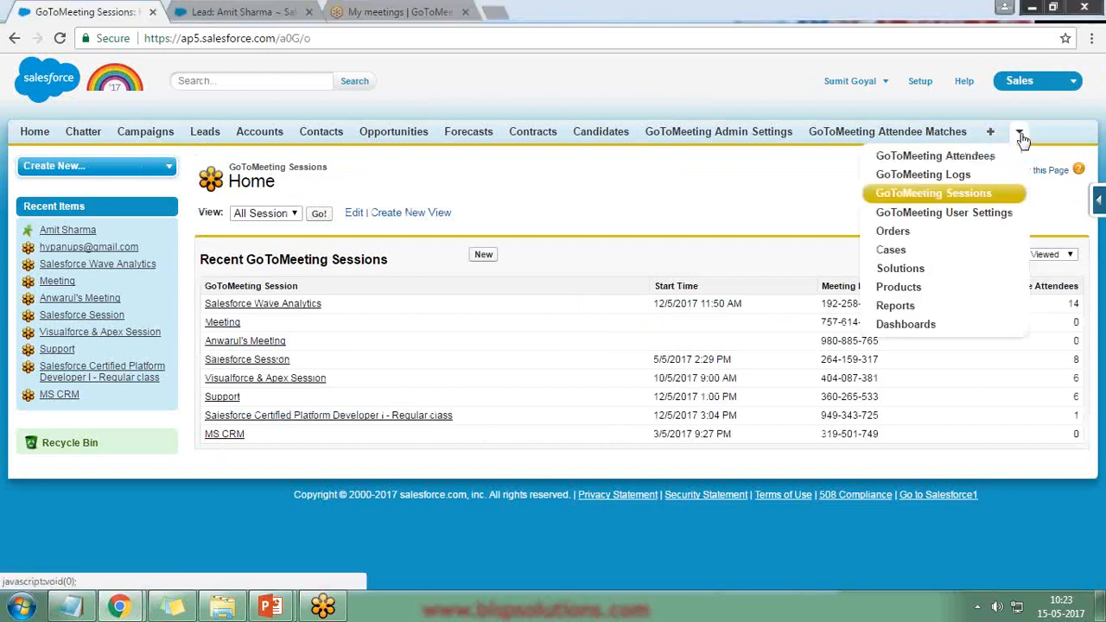
pyautogui.click(943, 212)
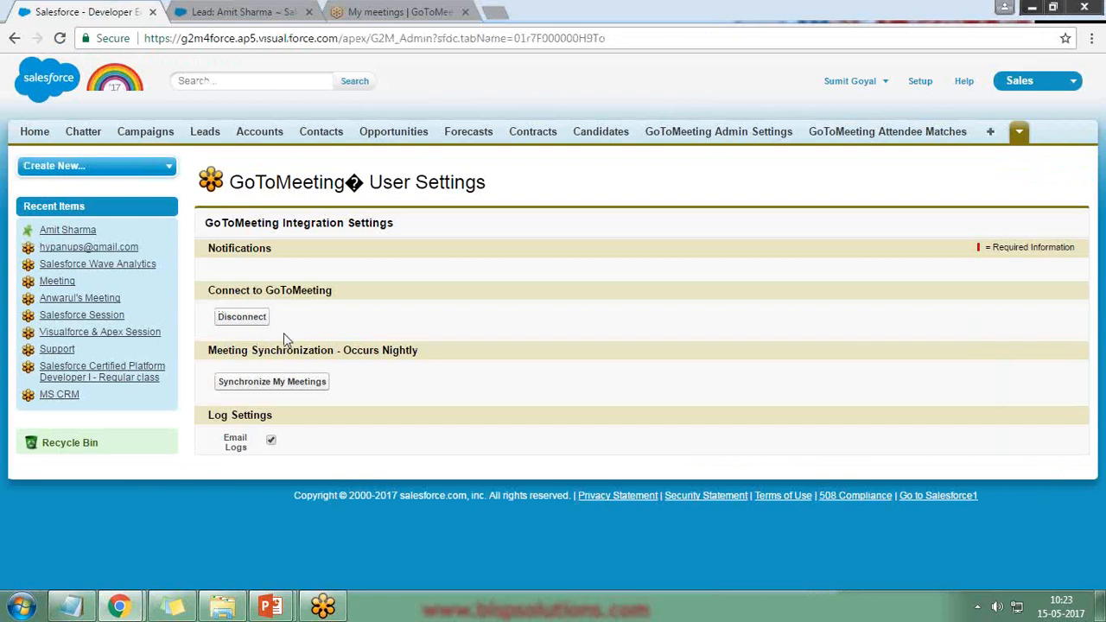
pyautogui.click(340, 10)
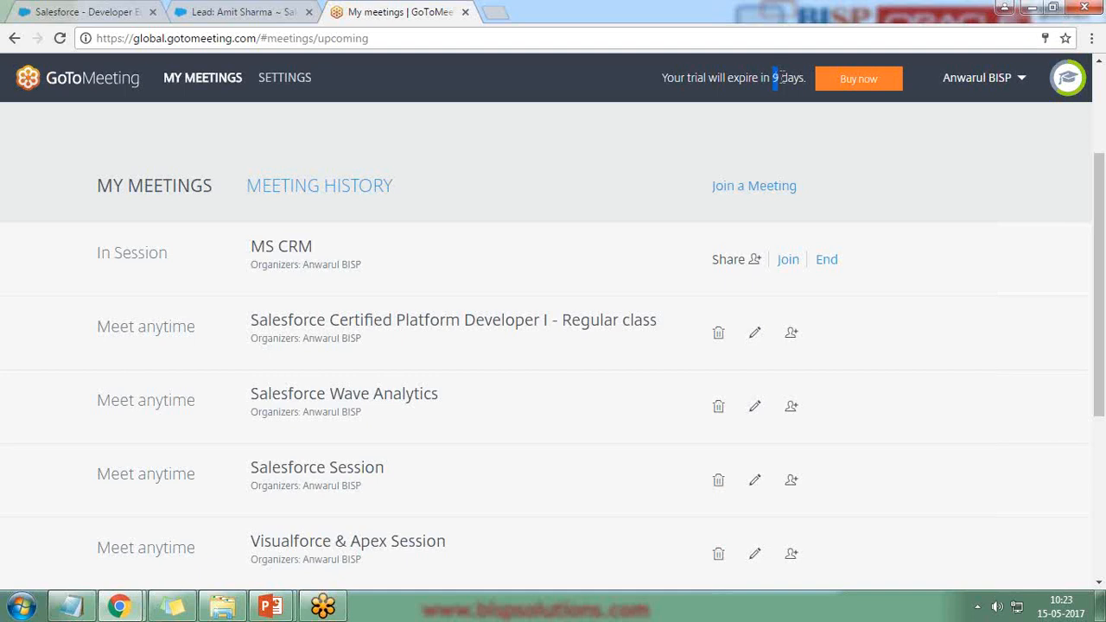
# Step: Note the 9 remaining trial days, then run the closing slideshow to the Contact Us slide
pyautogui.moveTo(773, 78); pyautogui.dragTo(802, 76)
pyautogui.click(131, 11)
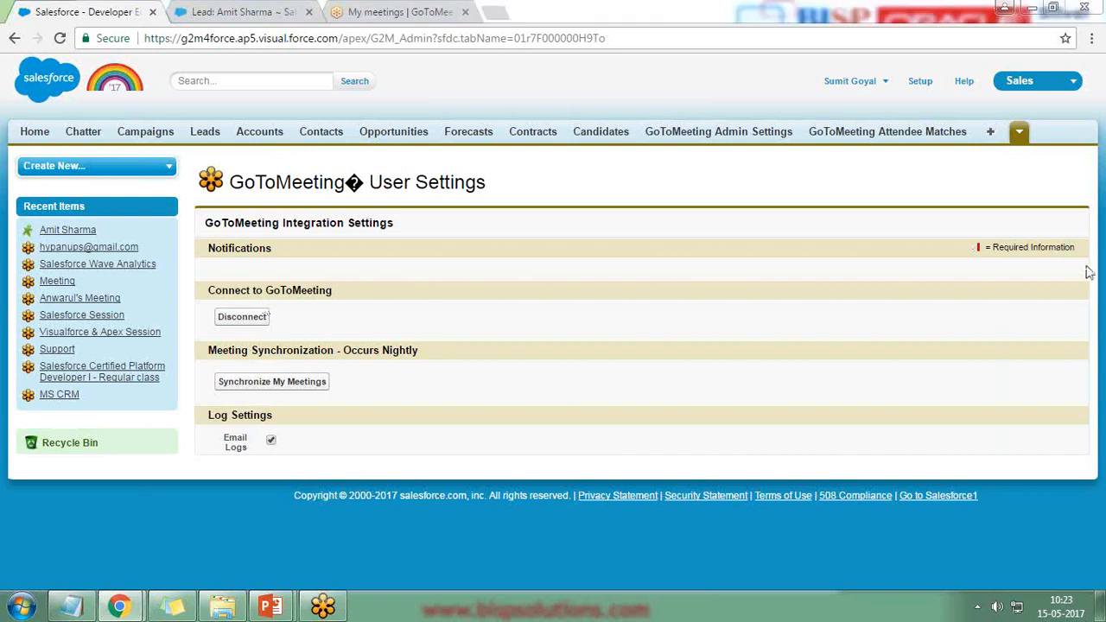
pyautogui.hotkey('alt', 'Tab')
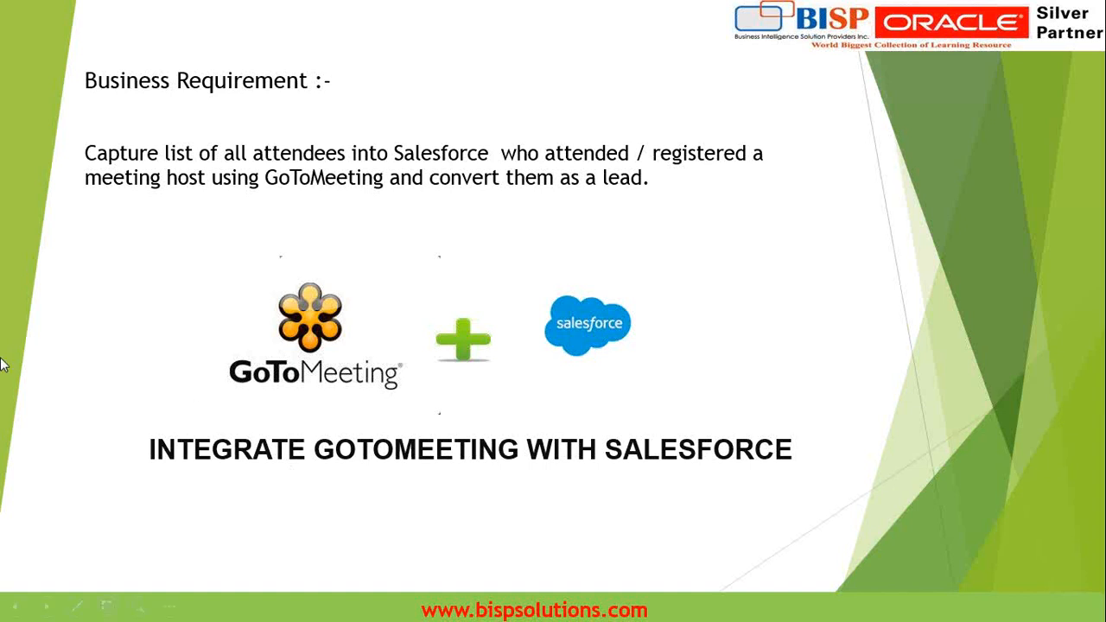
pyautogui.click(205, 404)
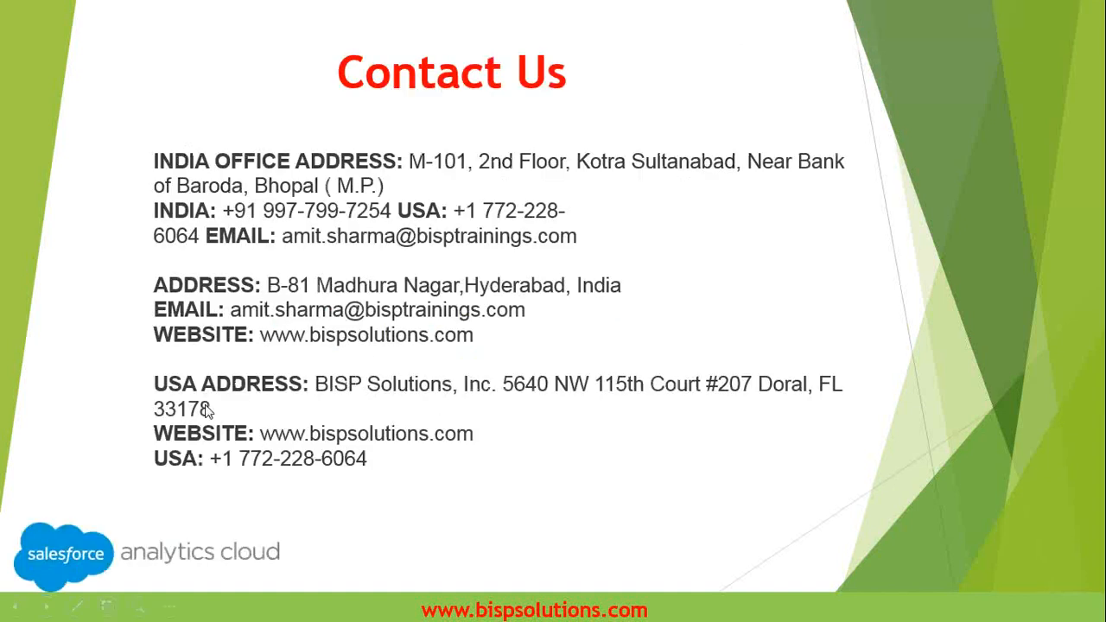